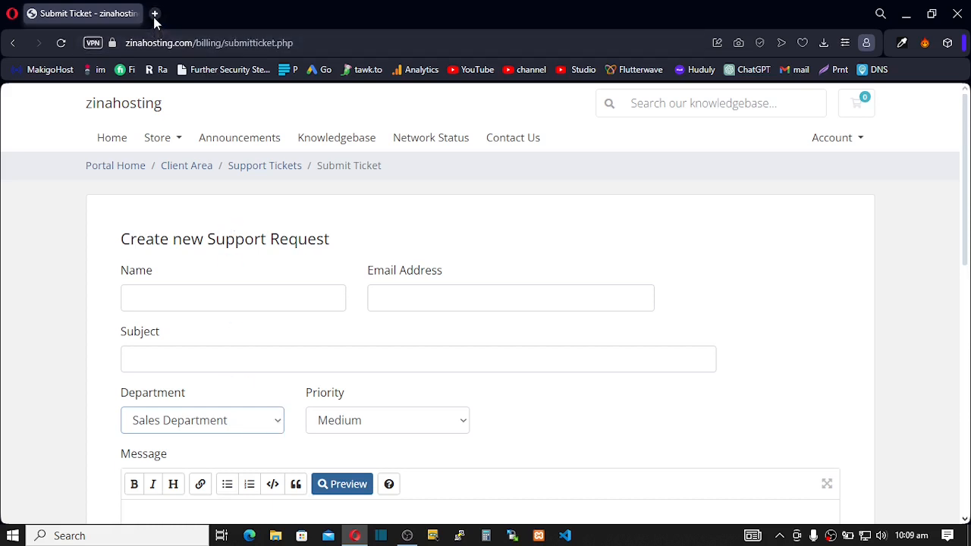
- Open a new tab and load the zinahosting.com/billing/ WHMCS admin login page from history
click(154, 14)
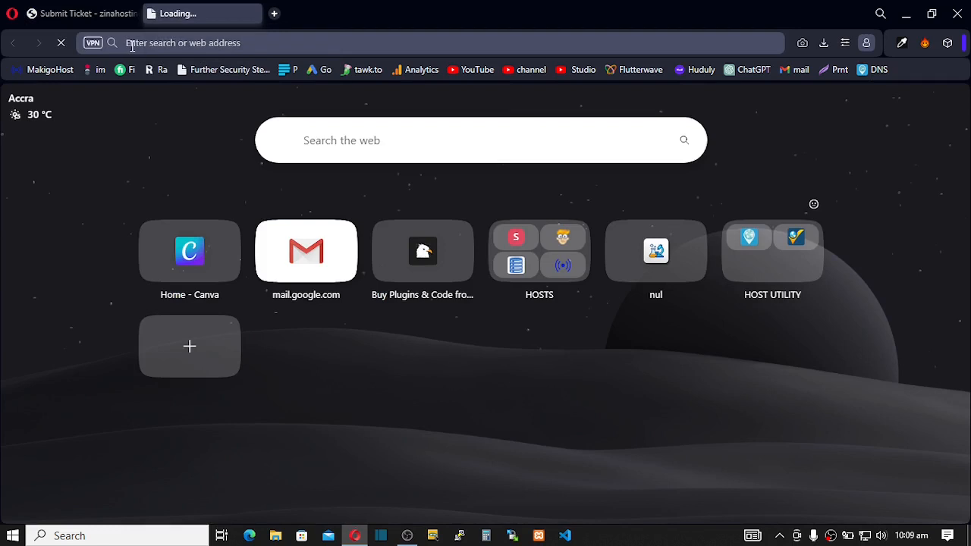
text(zinahosting.com)
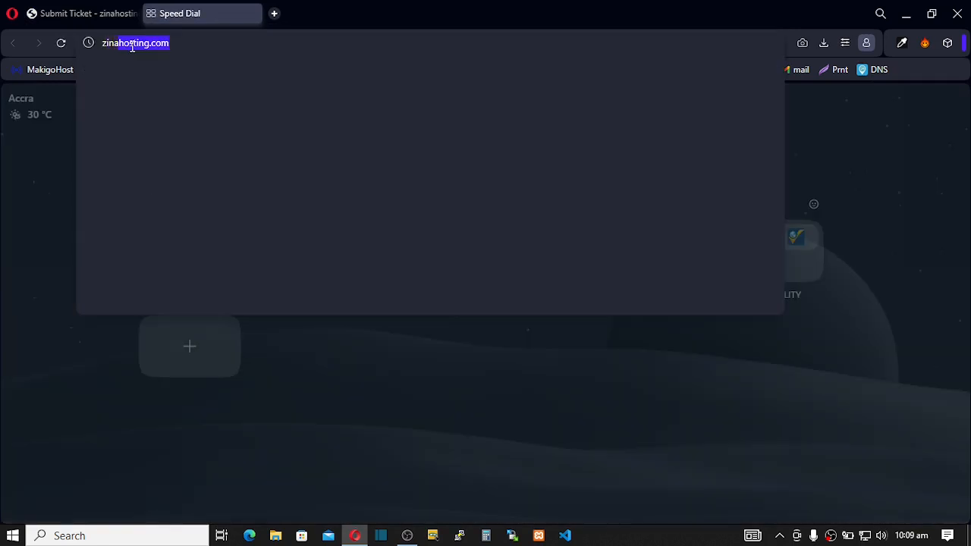
key(Right)
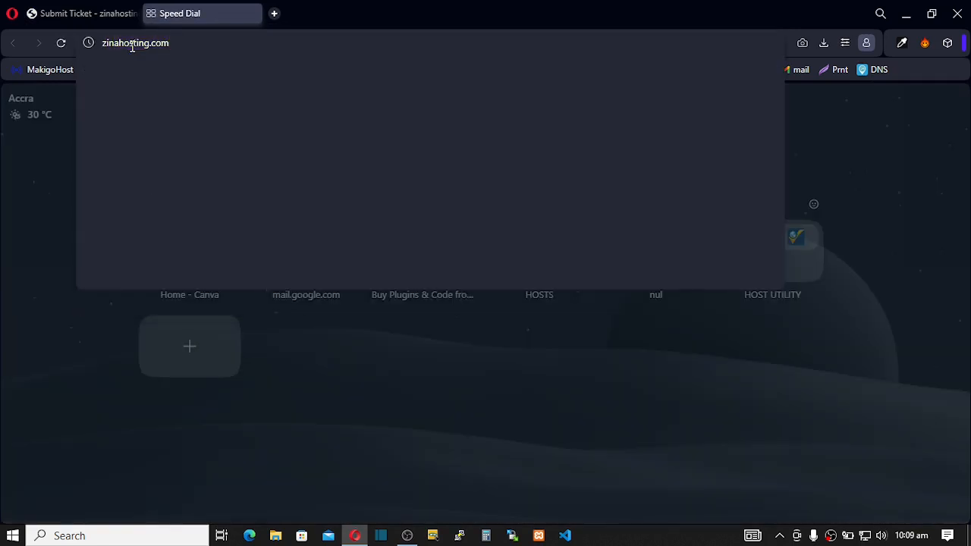
text(/b)
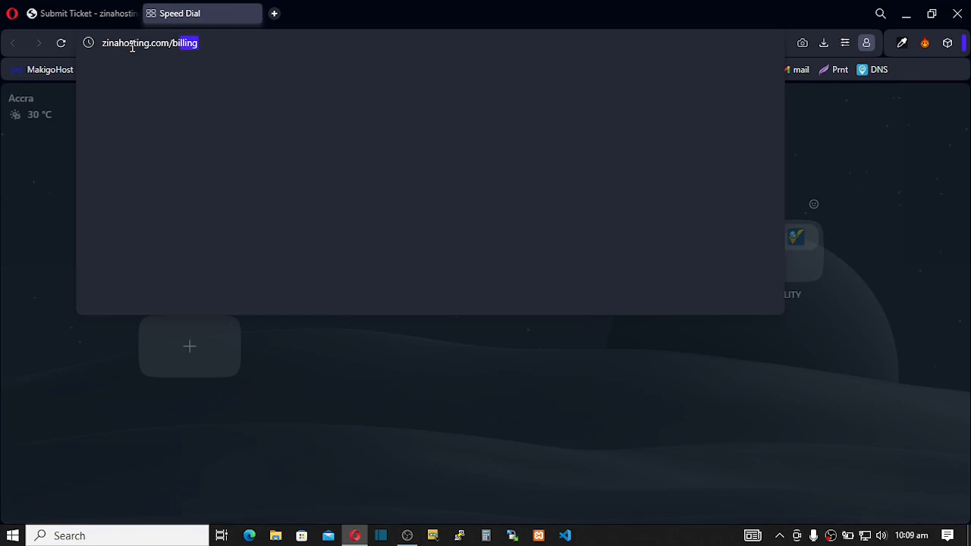
key(Right)
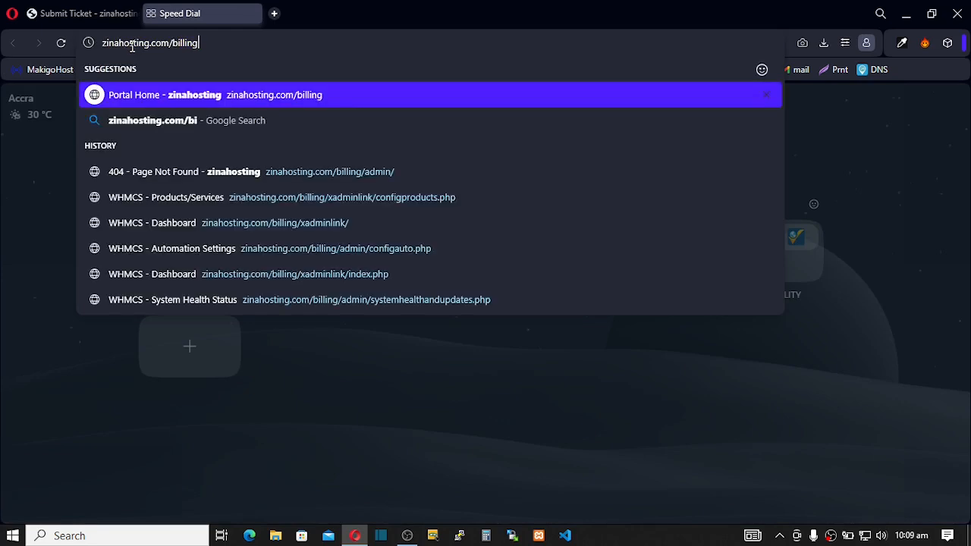
text(/)
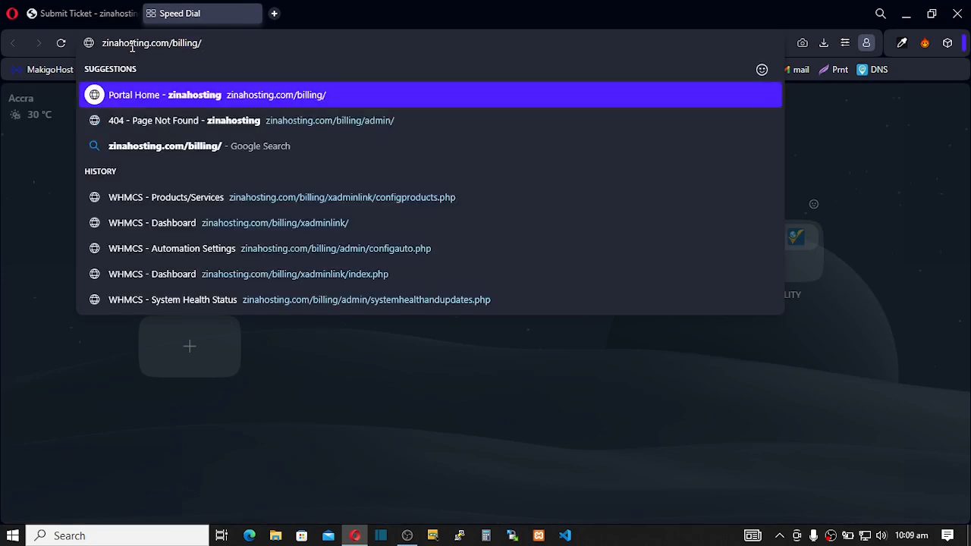
key(Down)
key(Down)
key(Down)
key(Down)
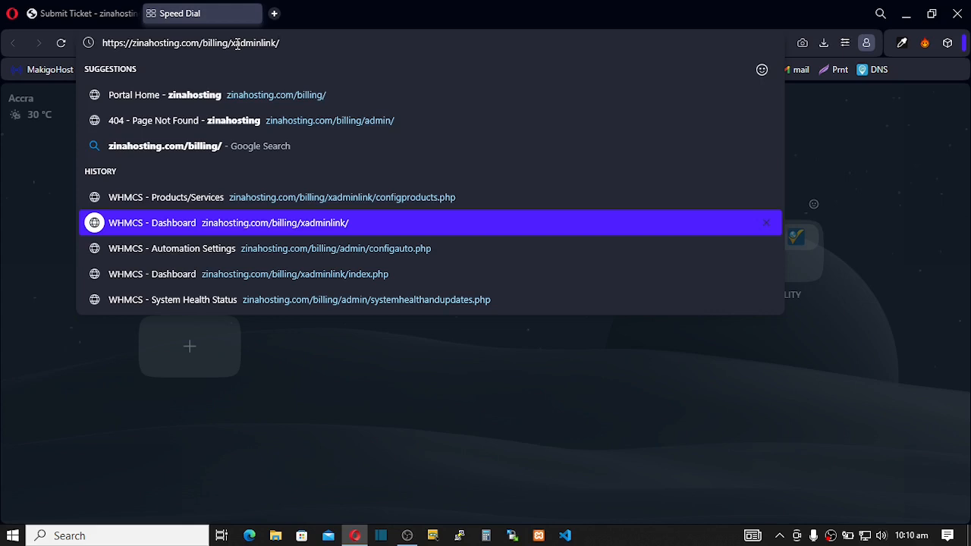
key(Return)
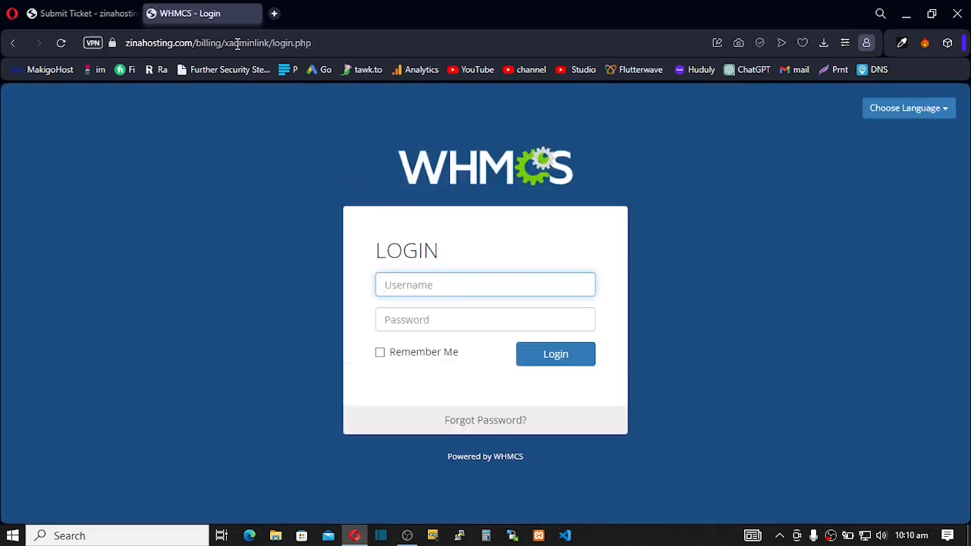
- Log in to the WHMCS admin area with the saved admin username and the account password
click(398, 284)
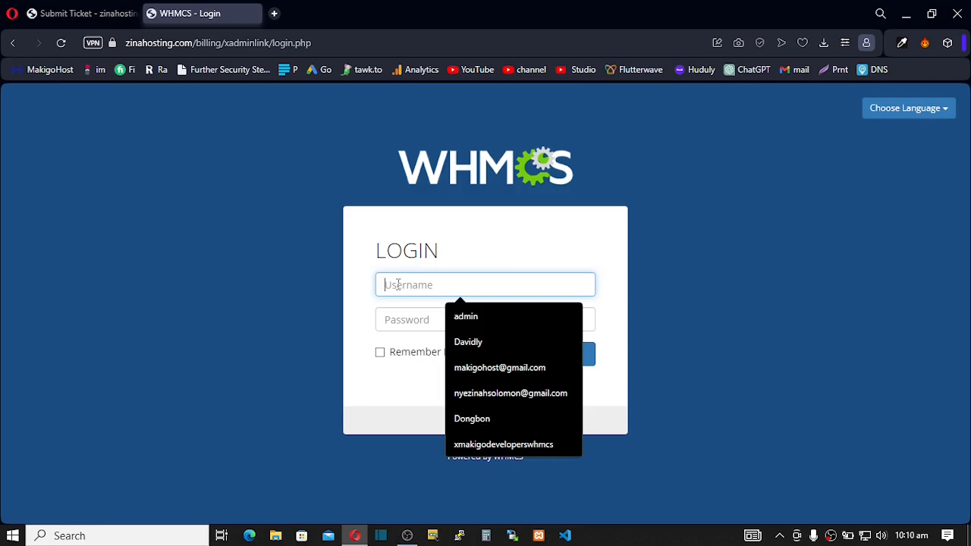
text(so)
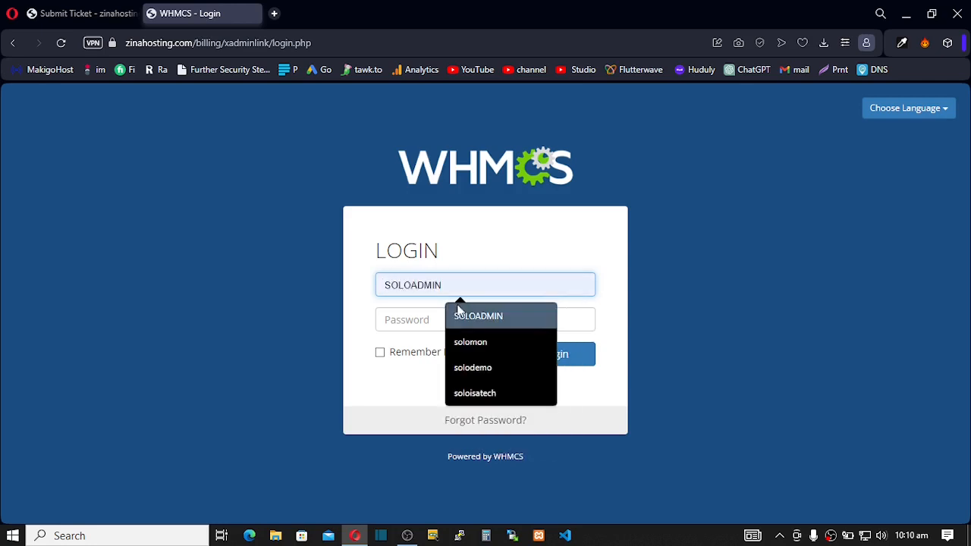
click(461, 309)
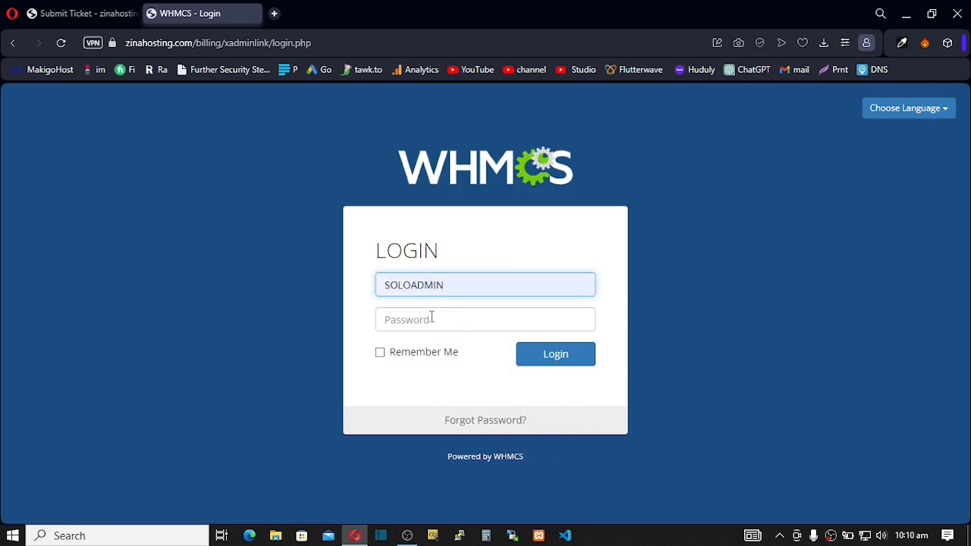
click(431, 317)
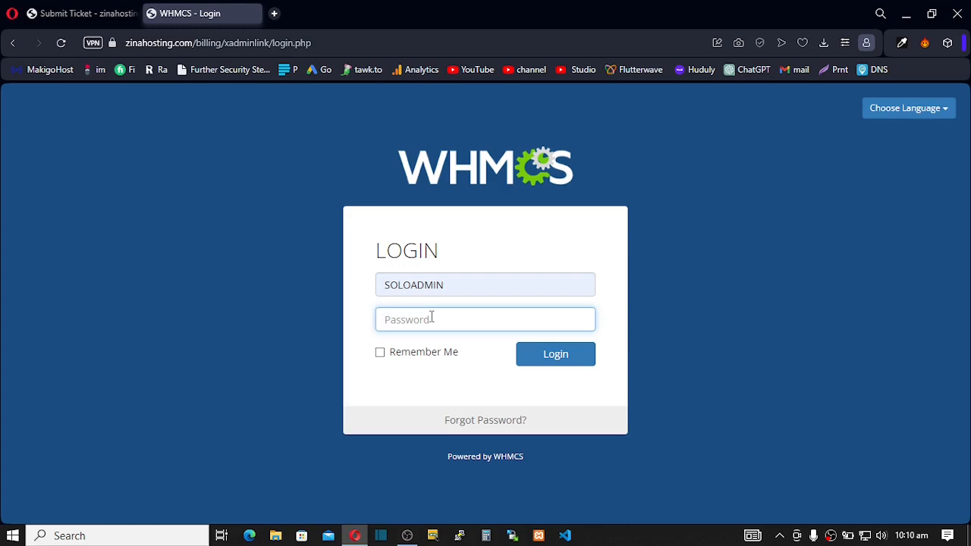
text(***********)
click(546, 359)
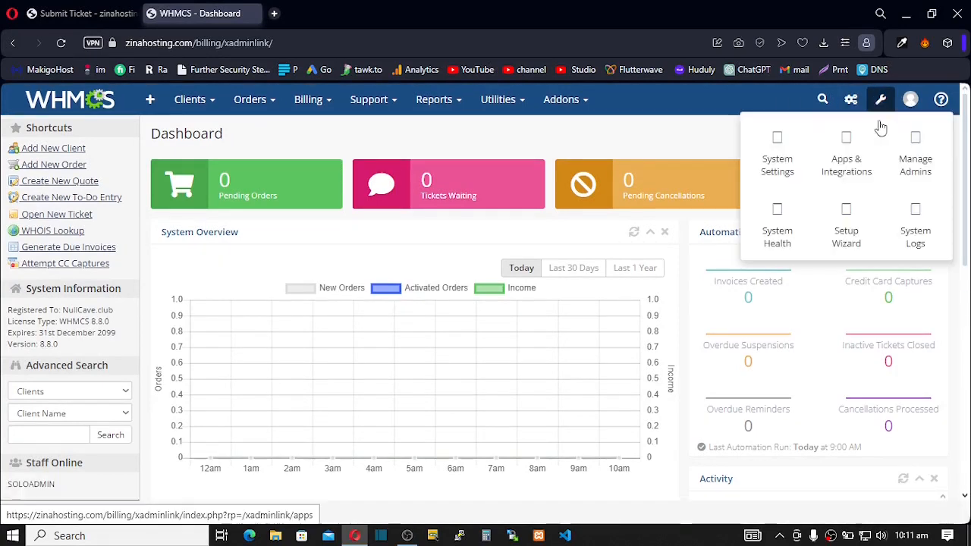
- Go to System Settings from the wrench menu and choose General Settings
click(880, 126)
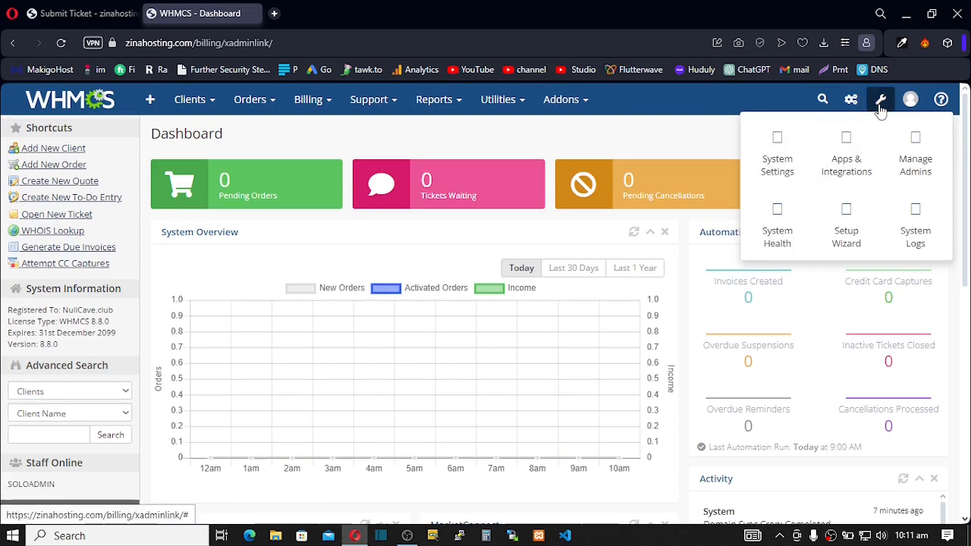
click(784, 163)
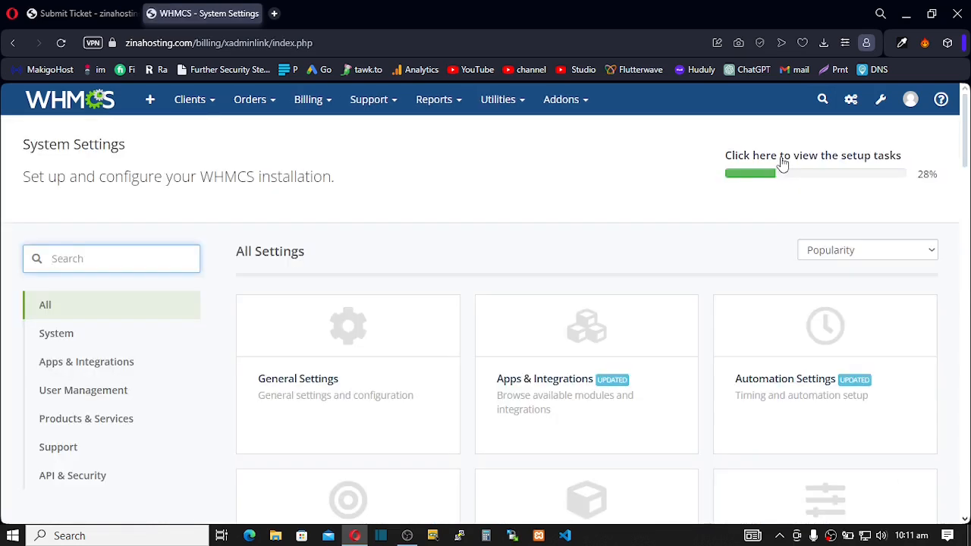
click(348, 359)
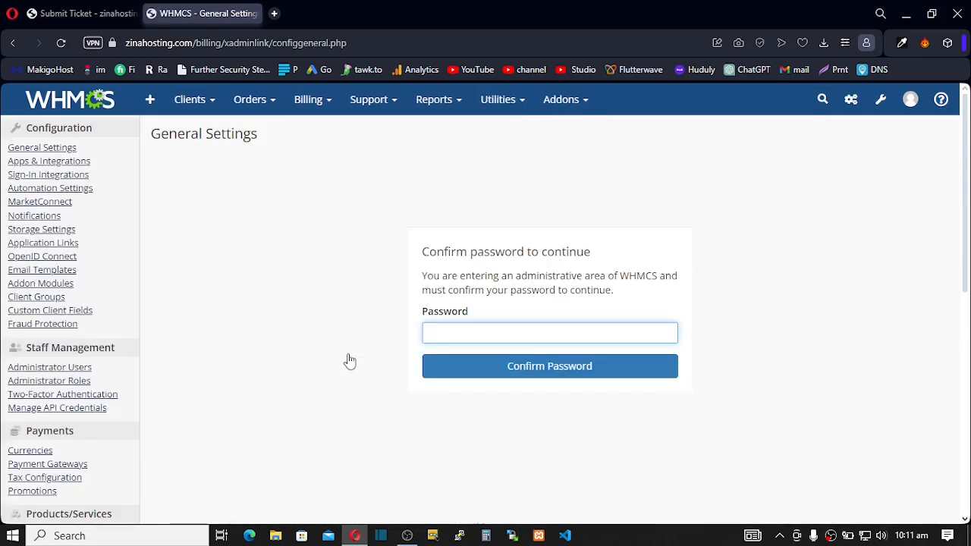
- Re-enter the admin password, fixing a typo, and confirm it to unlock General Settings
text(••••)
key(BackSpace)
key(BackSpace)
key(BackSpace)
key(BackSpace)
text(••••••••••)
click(503, 377)
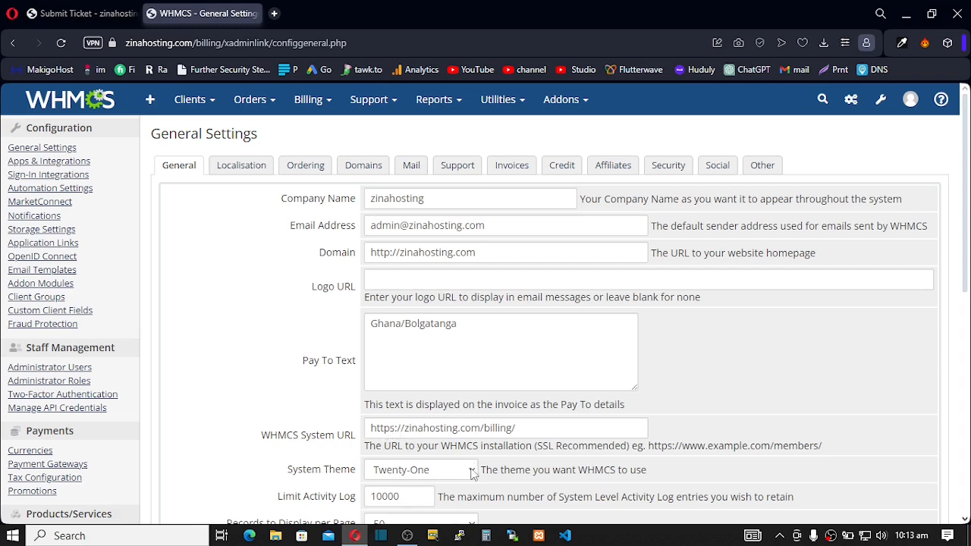
- Set the System Theme to Six
click(472, 473)
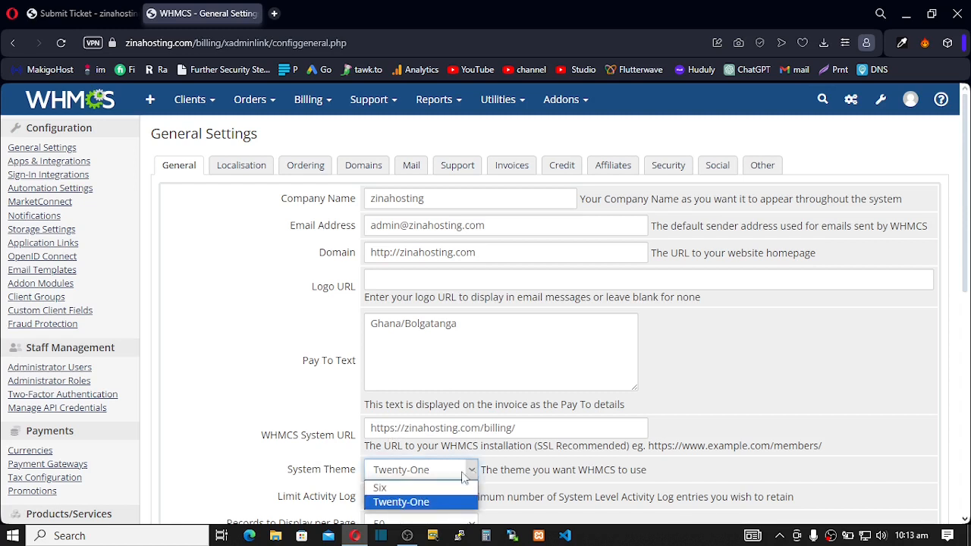
click(412, 494)
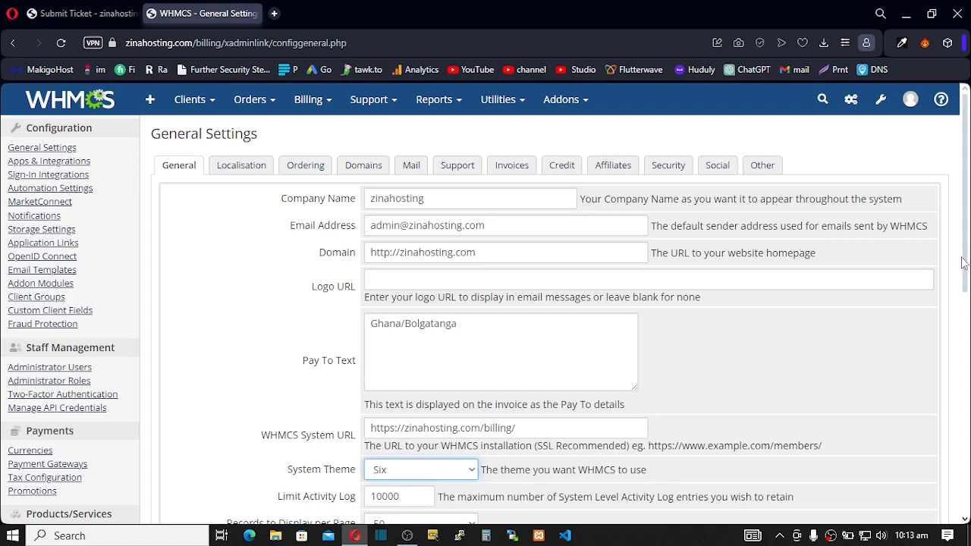
scroll(963, 276, down, 1)
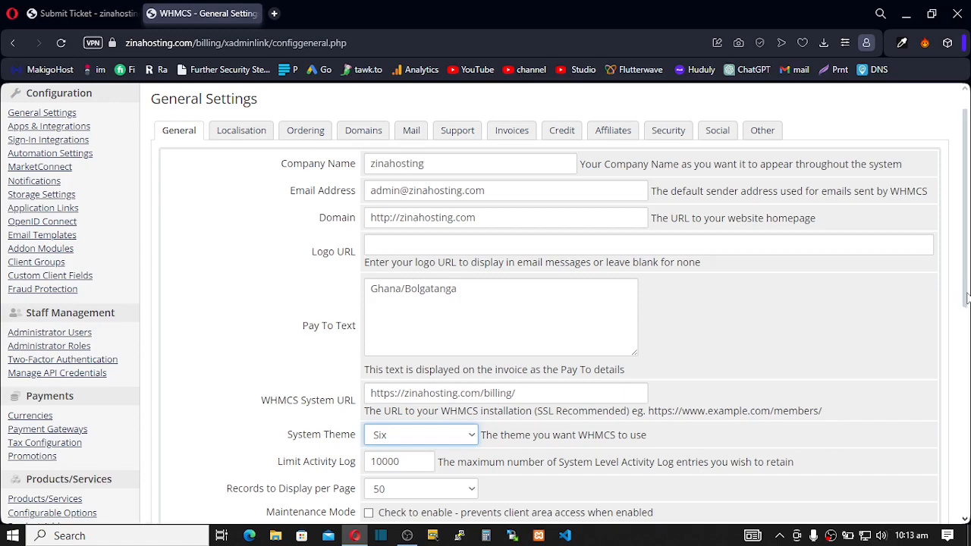
drag(965, 300, 966, 360)
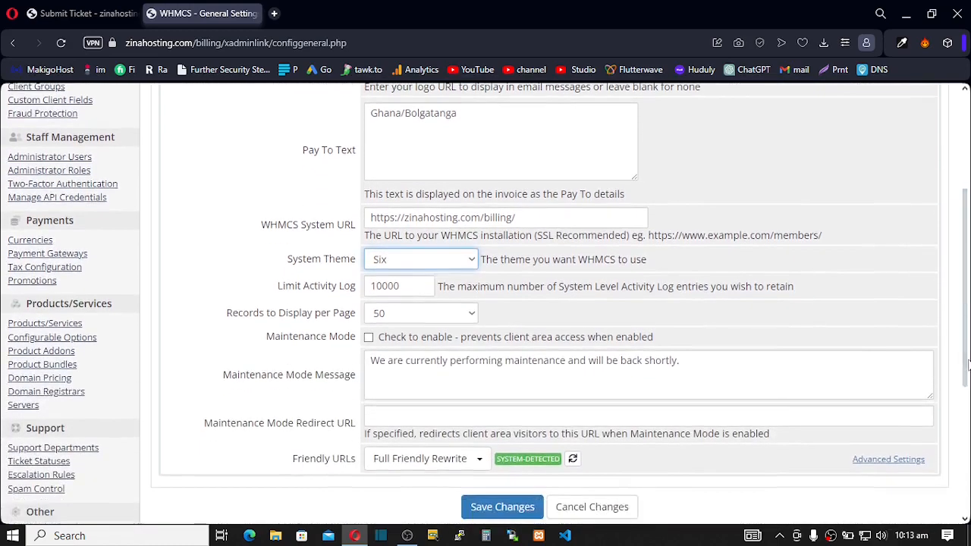
- Leave Maintenance Mode off after trying it, and save the General Settings
click(369, 338)
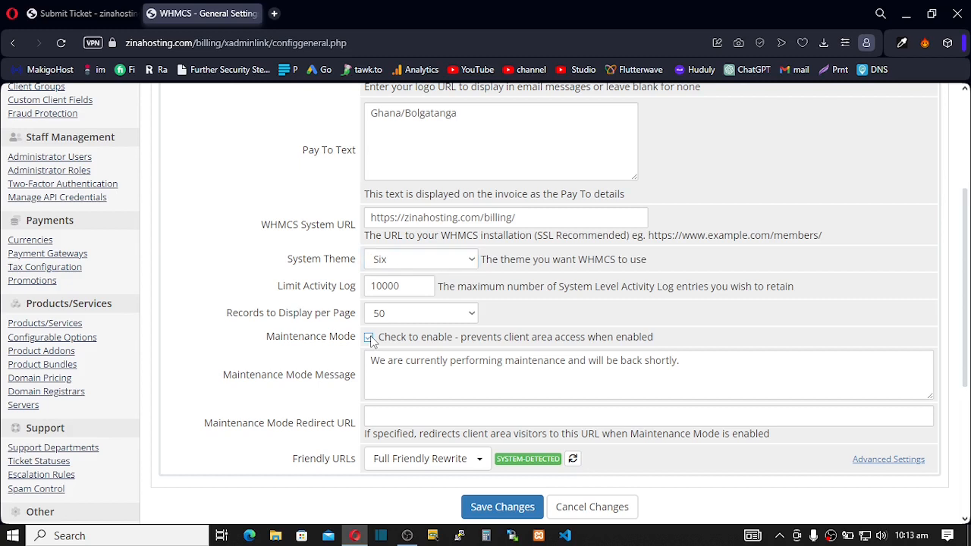
drag(372, 359, 578, 363)
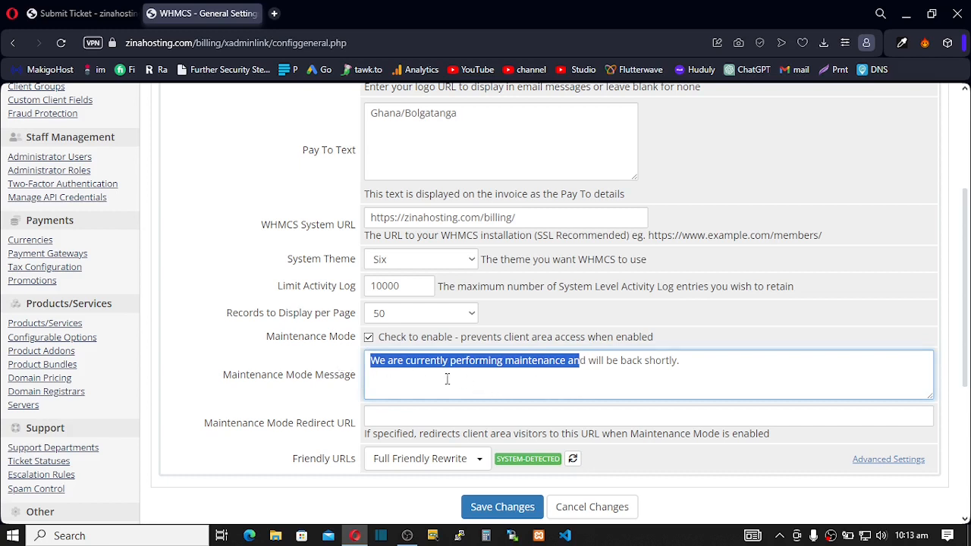
drag(451, 364, 371, 343)
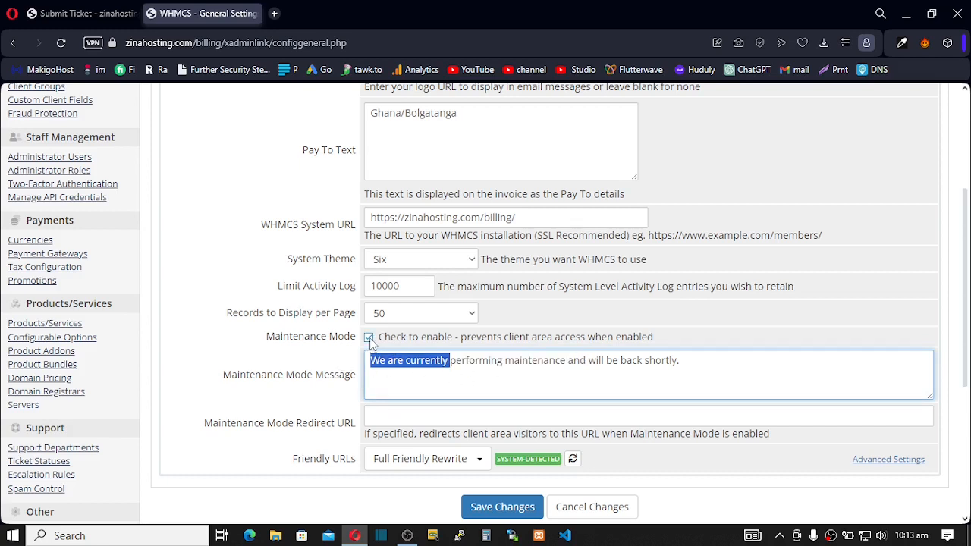
click(370, 341)
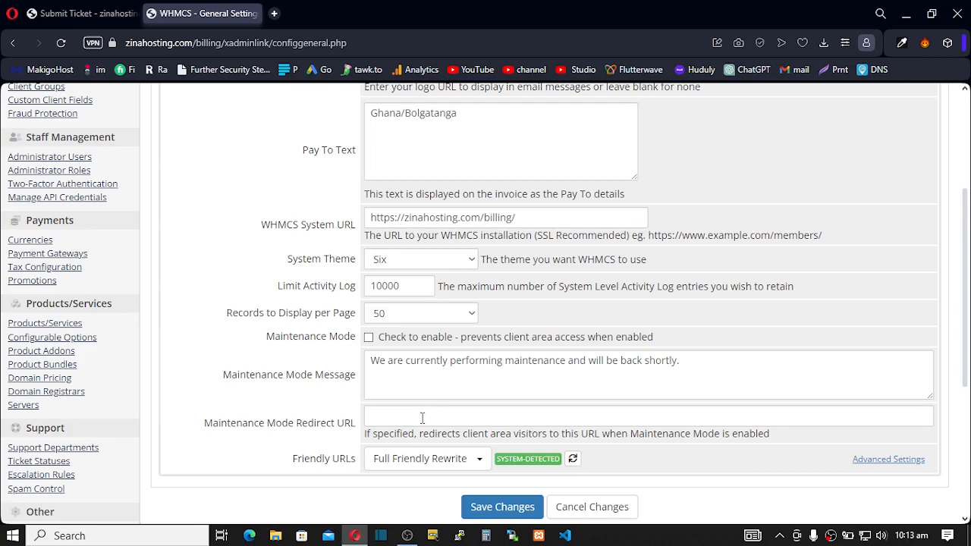
click(495, 513)
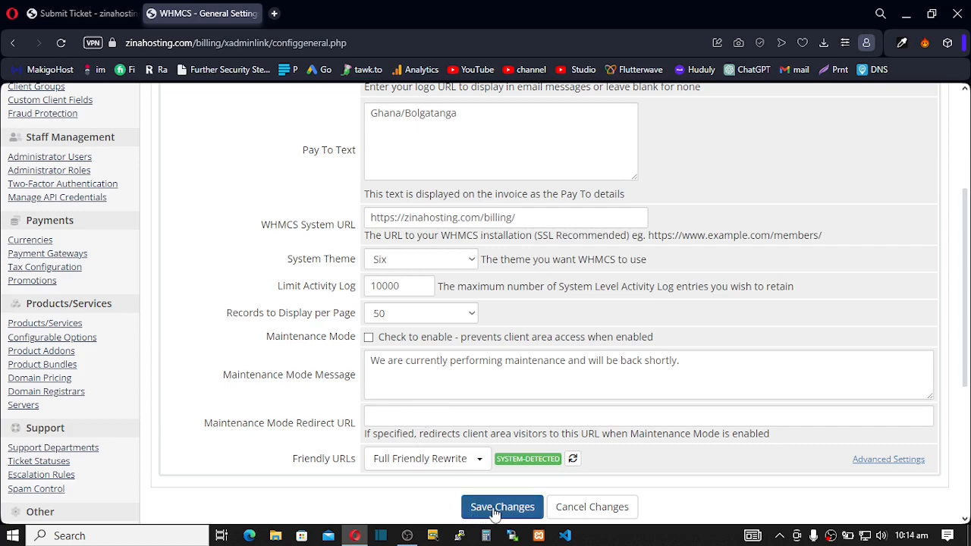
click(490, 513)
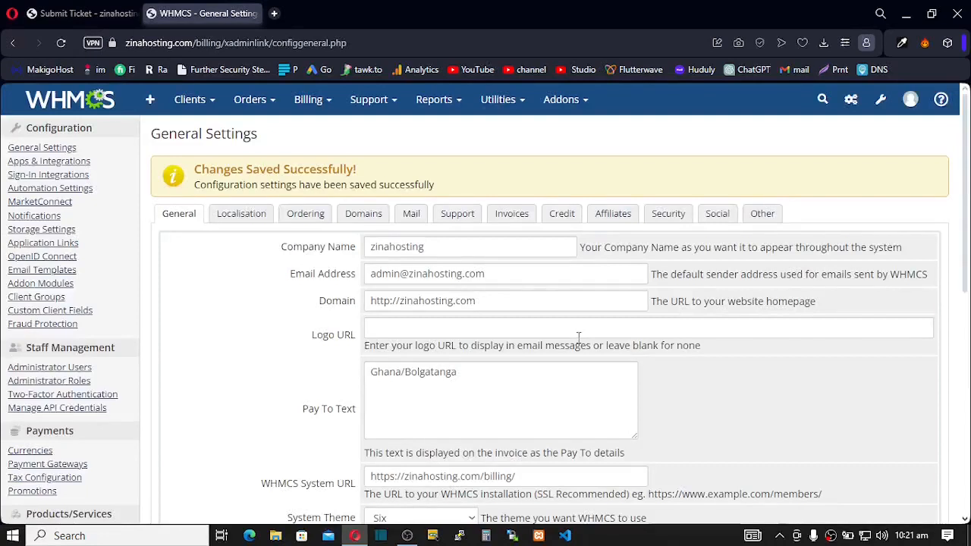
click(244, 216)
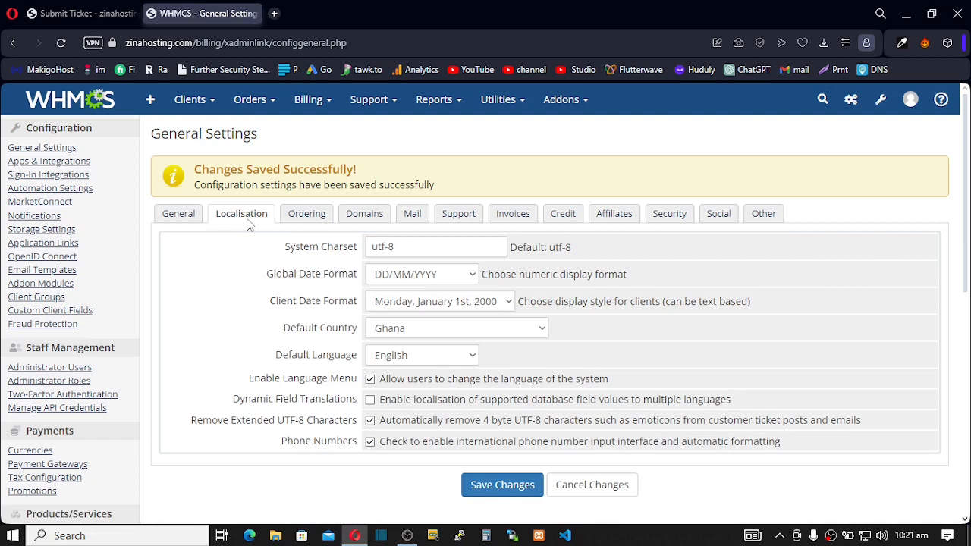
- Keep Ghana as default country and DD/MM/YYYY as global date format, then go to Ordering
click(516, 333)
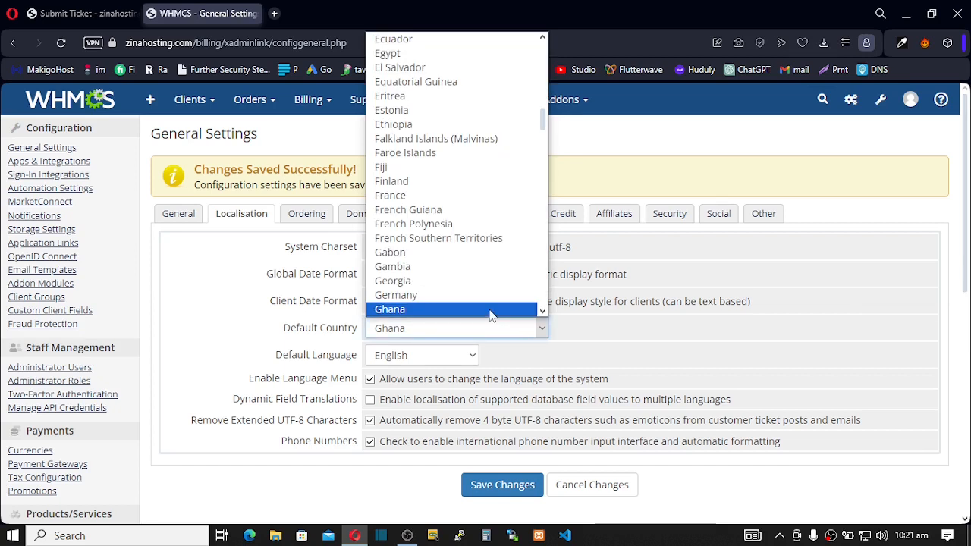
click(490, 310)
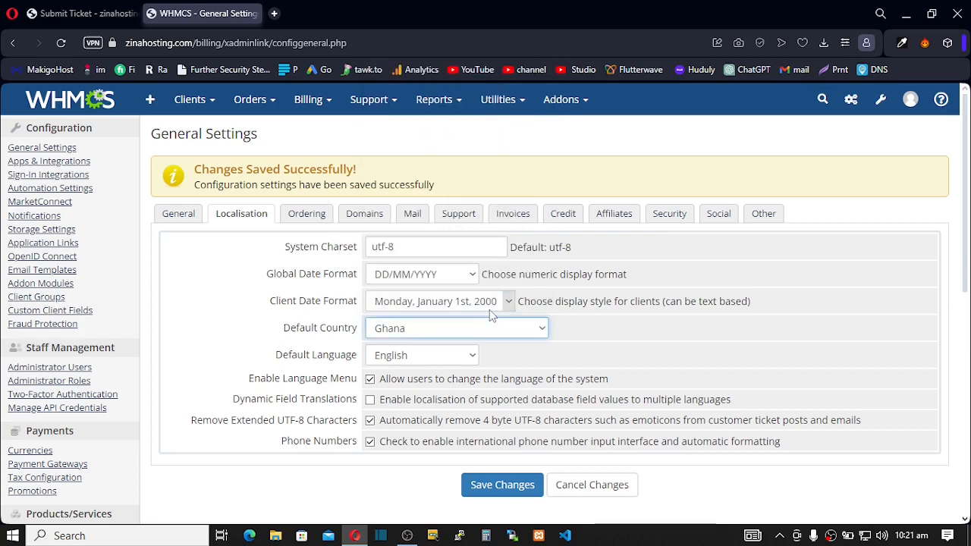
click(401, 280)
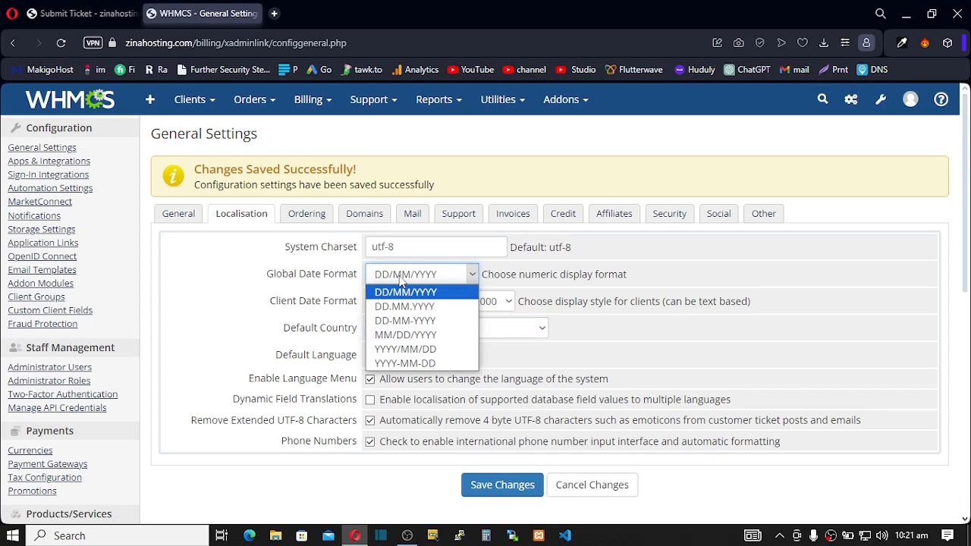
click(401, 280)
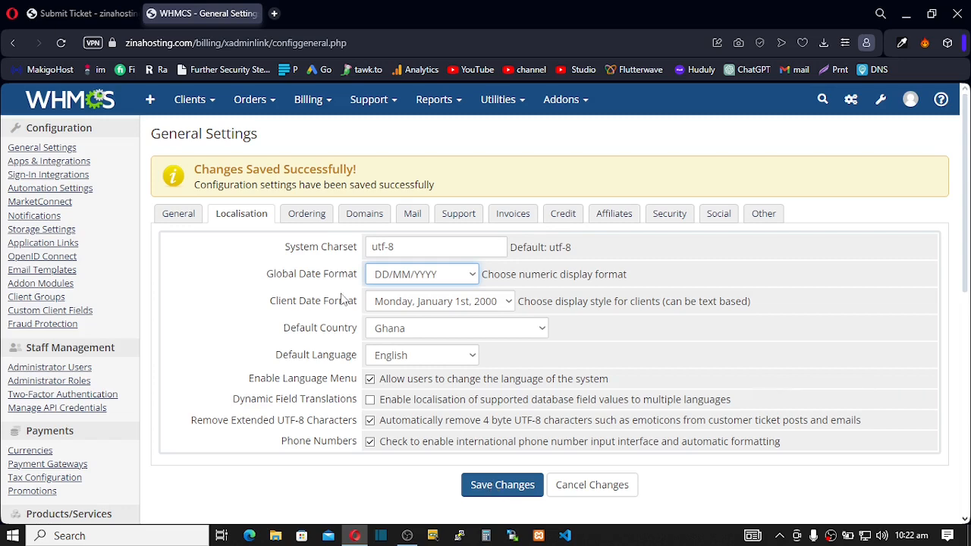
click(307, 215)
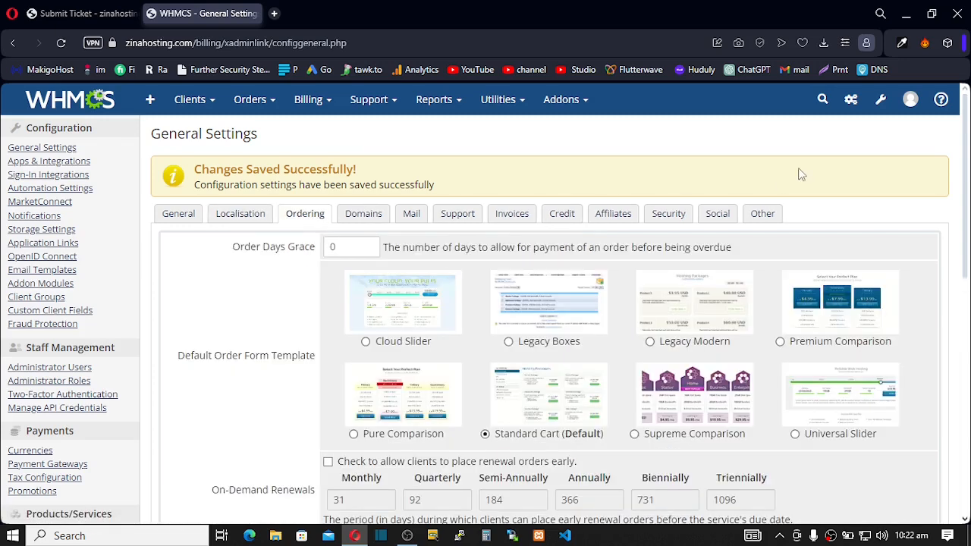
- Make Premium Comparison the default order form template and save the settings
drag(966, 179, 968, 210)
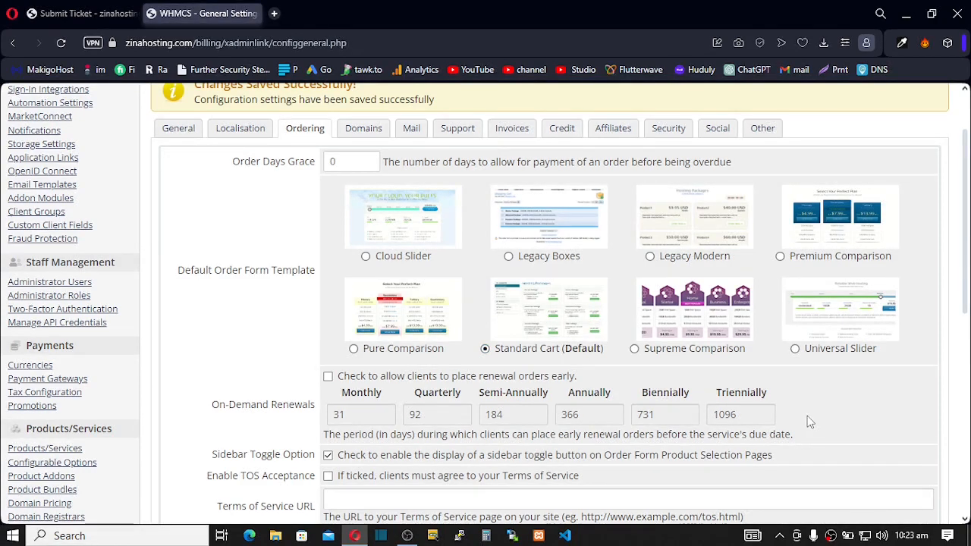
click(780, 257)
scroll(967, 204, down, 10)
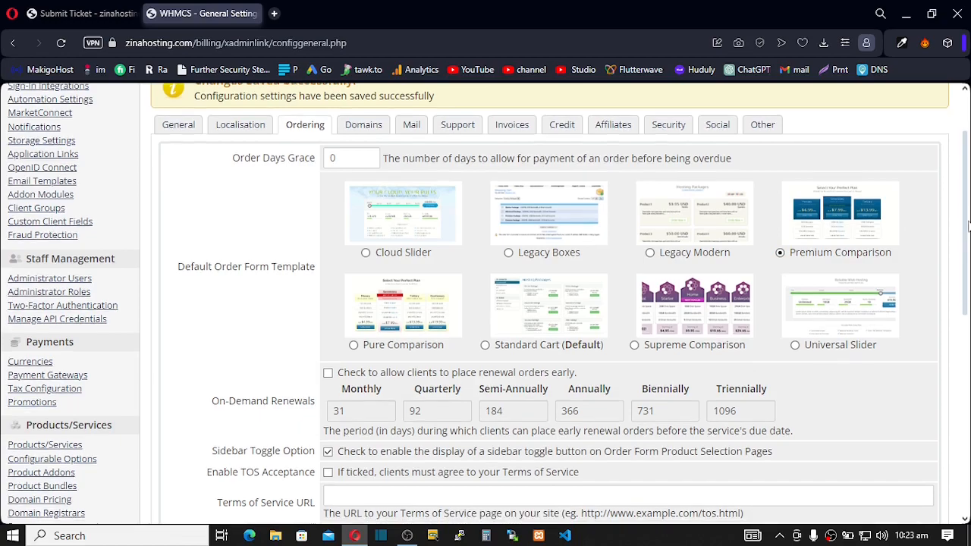
scroll(485, 303, down, 1)
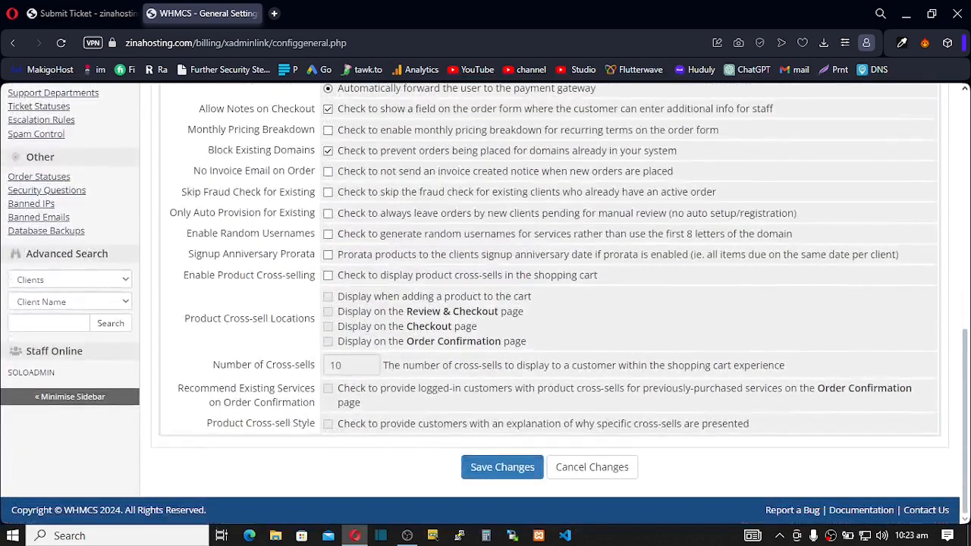
click(495, 476)
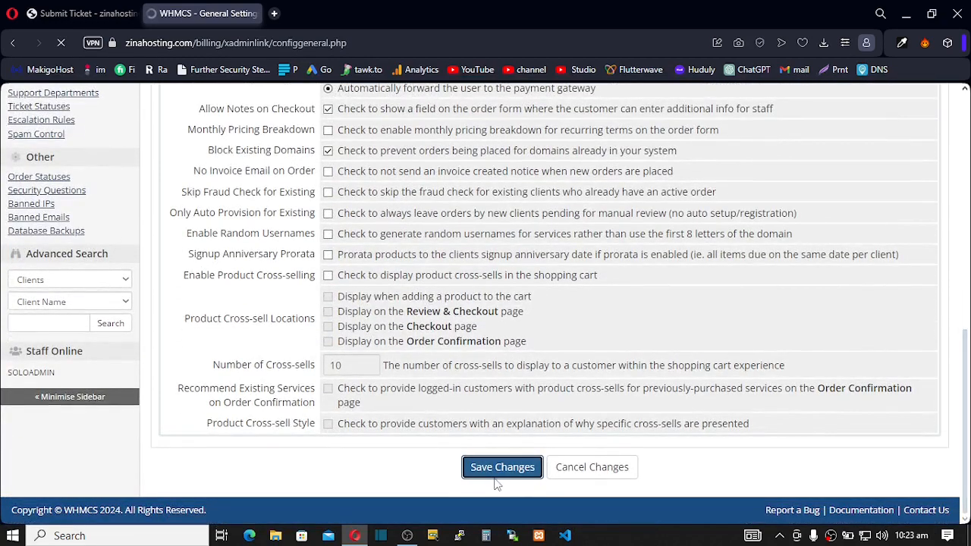
click(79, 15)
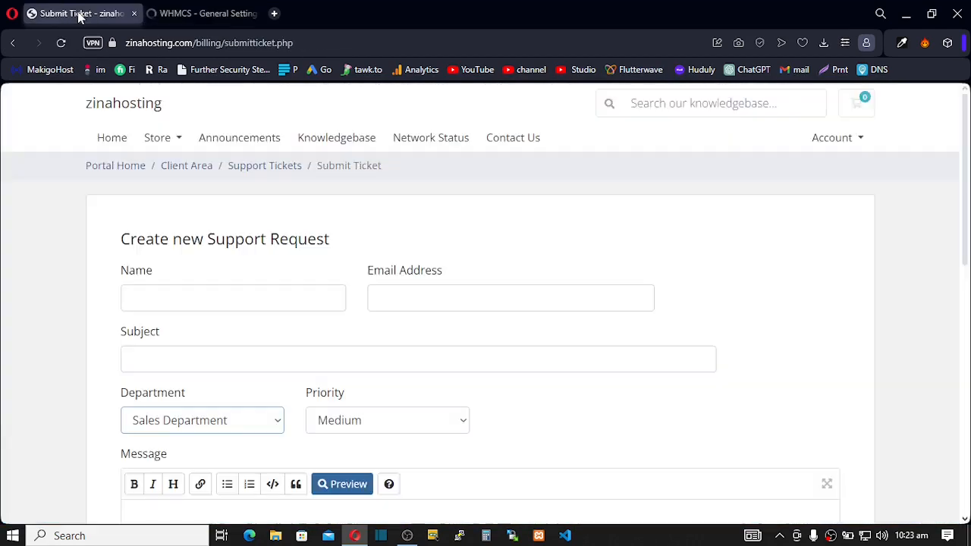
- View the Shared Hosting packages in the client portal Store
click(177, 144)
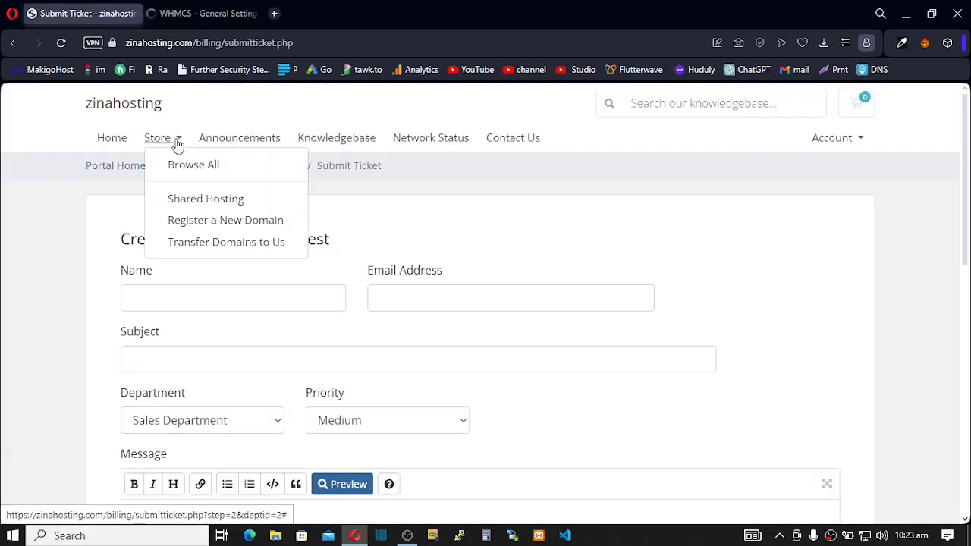
click(193, 200)
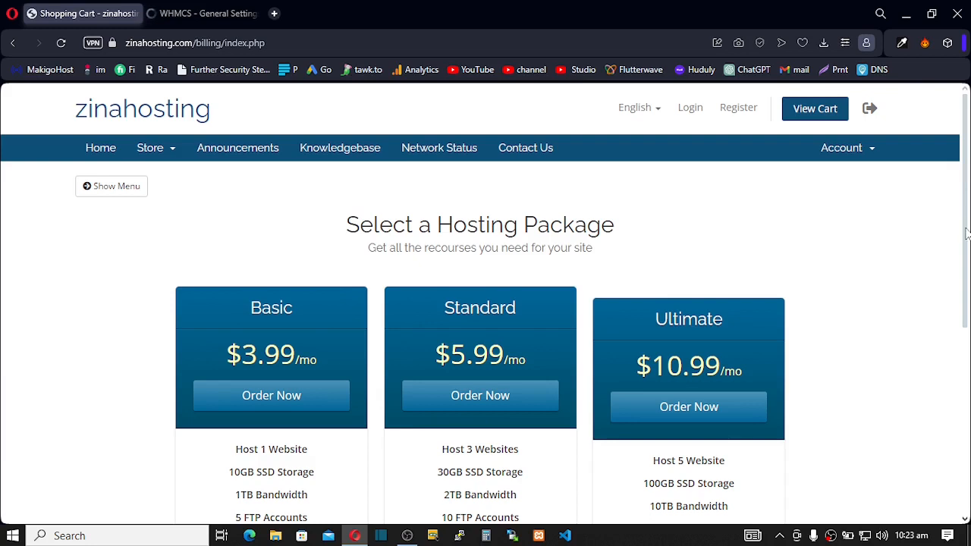
drag(967, 228, 967, 235)
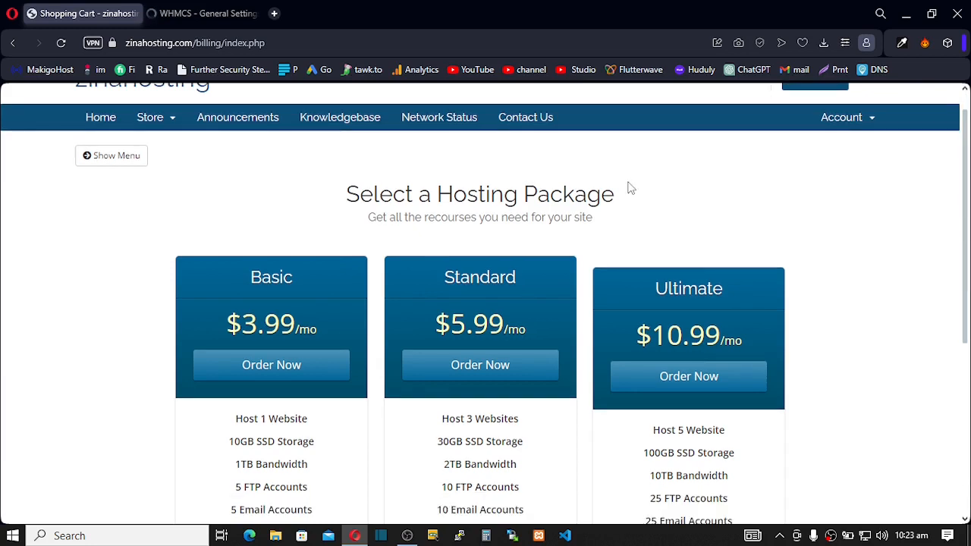
- Select Standard Cart as the order form template and compare the store page
click(182, 15)
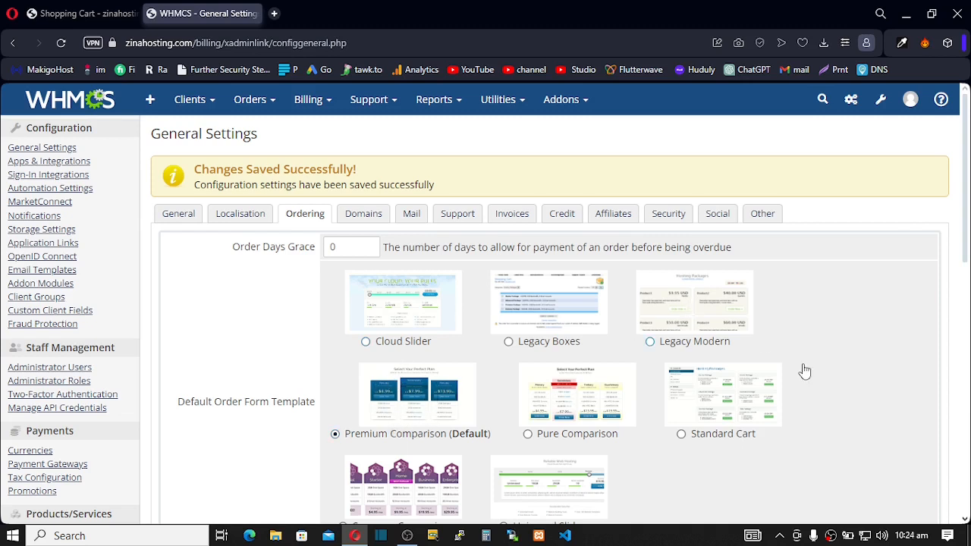
click(681, 435)
click(102, 16)
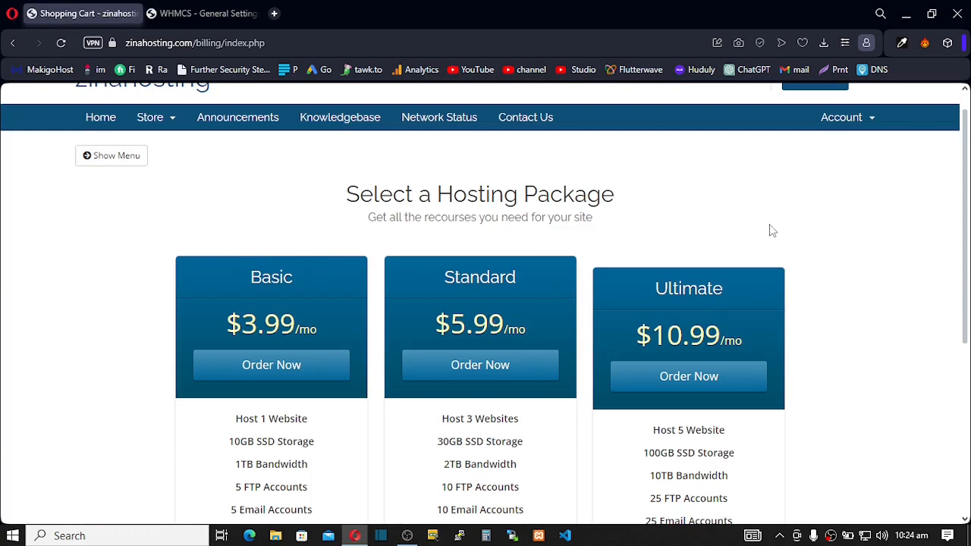
scroll(894, 358, down, 4)
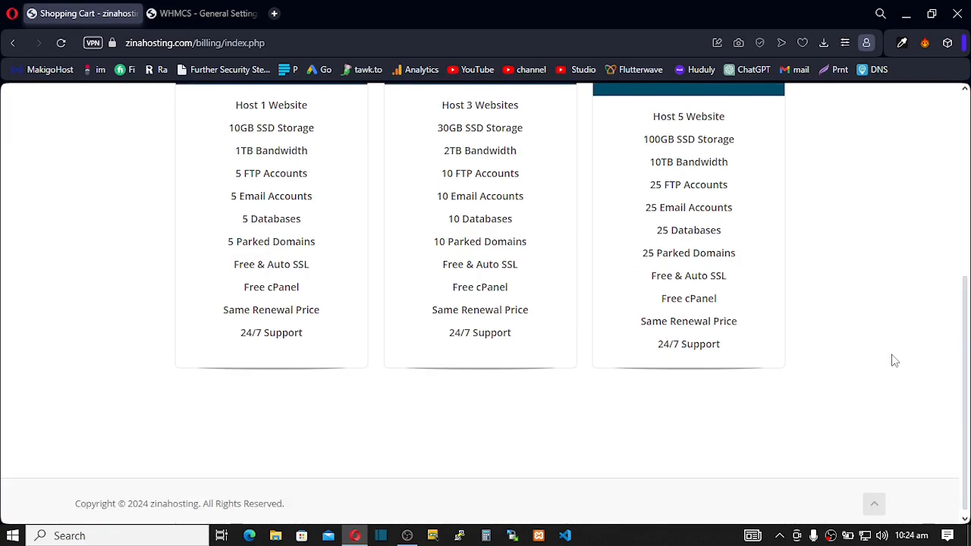
scroll(966, 364, up, 1)
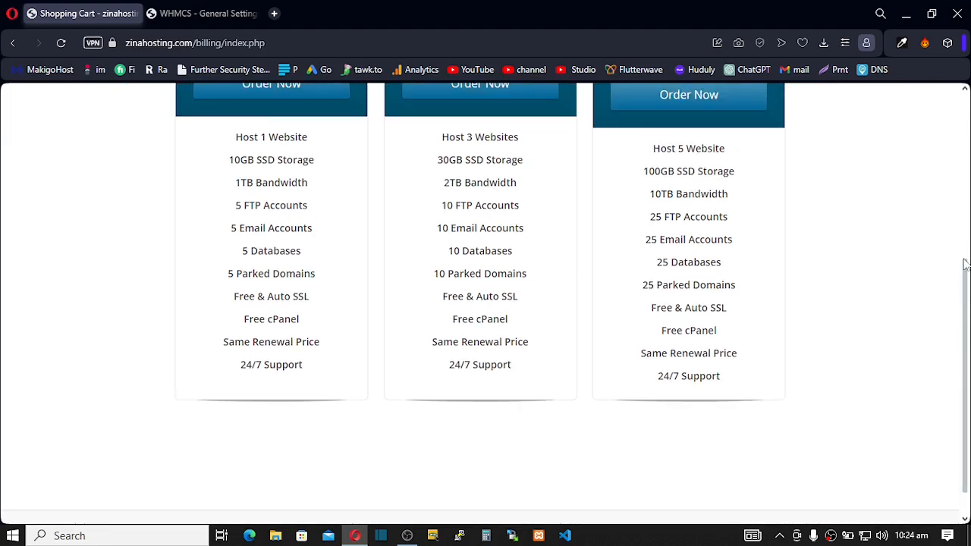
scroll(966, 241, up, 3)
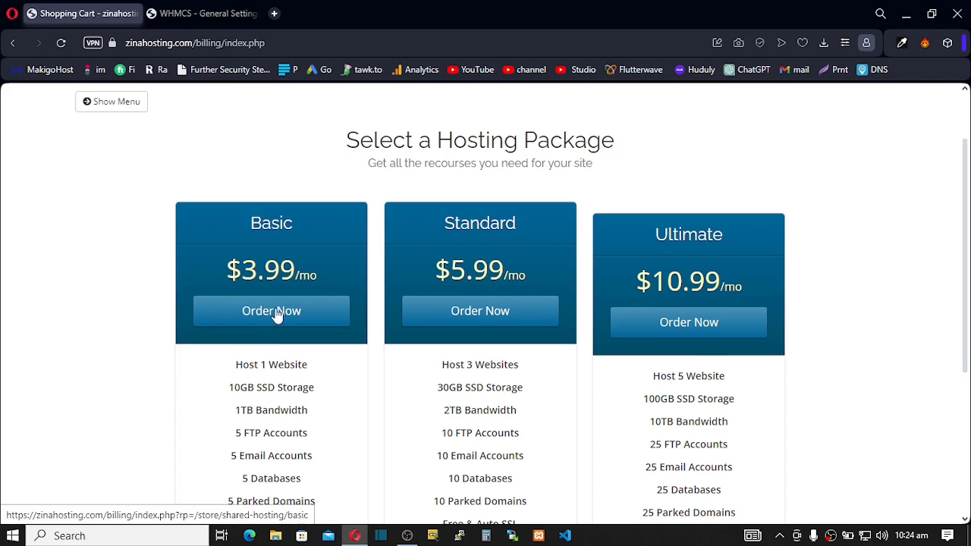
key(ctrl+Tab)
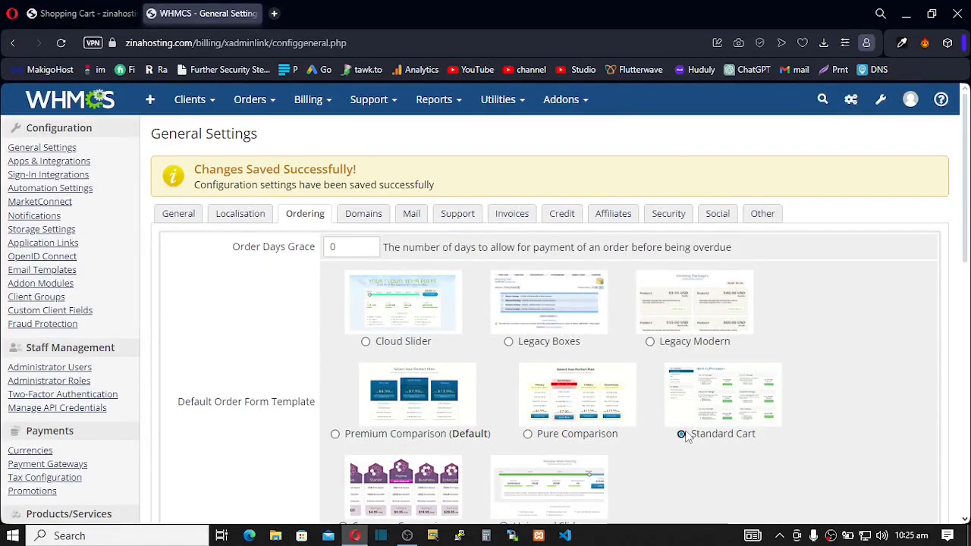
- Leave early renewal orders disabled after ticking and unticking the option
scroll(623, 350, down, 2)
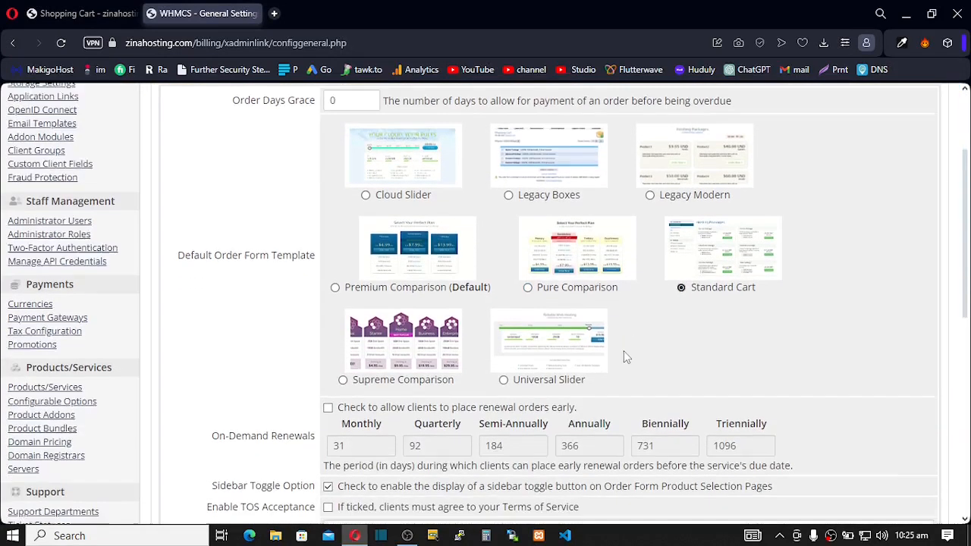
scroll(623, 351, down, 2)
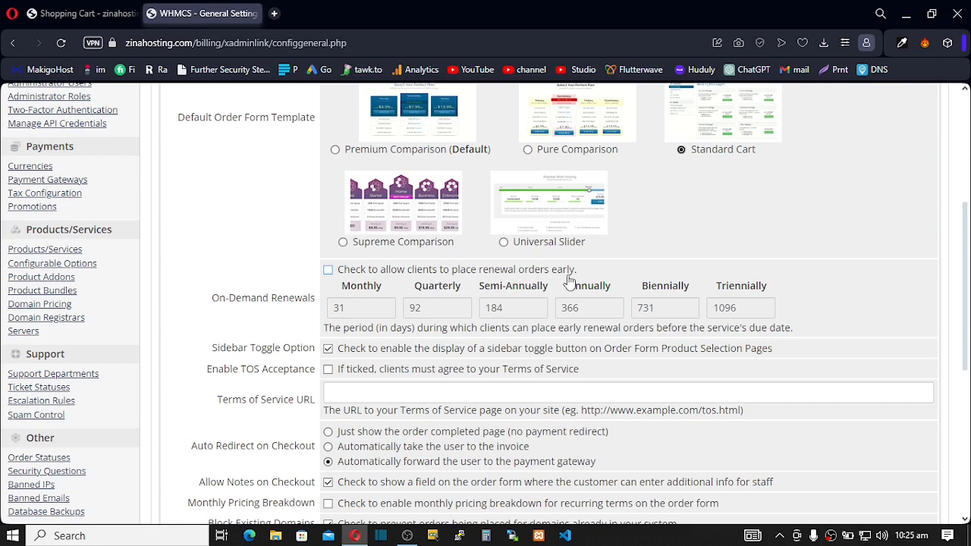
click(329, 271)
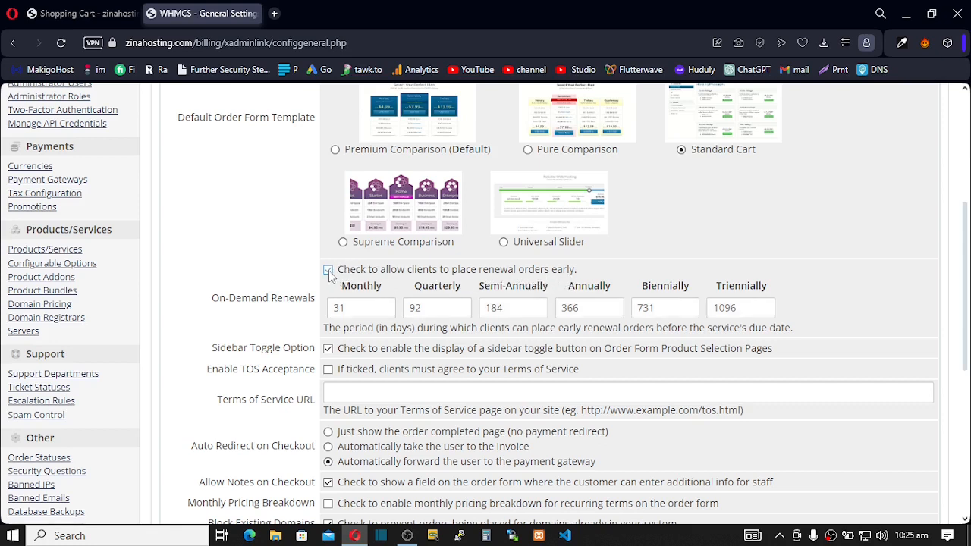
click(328, 271)
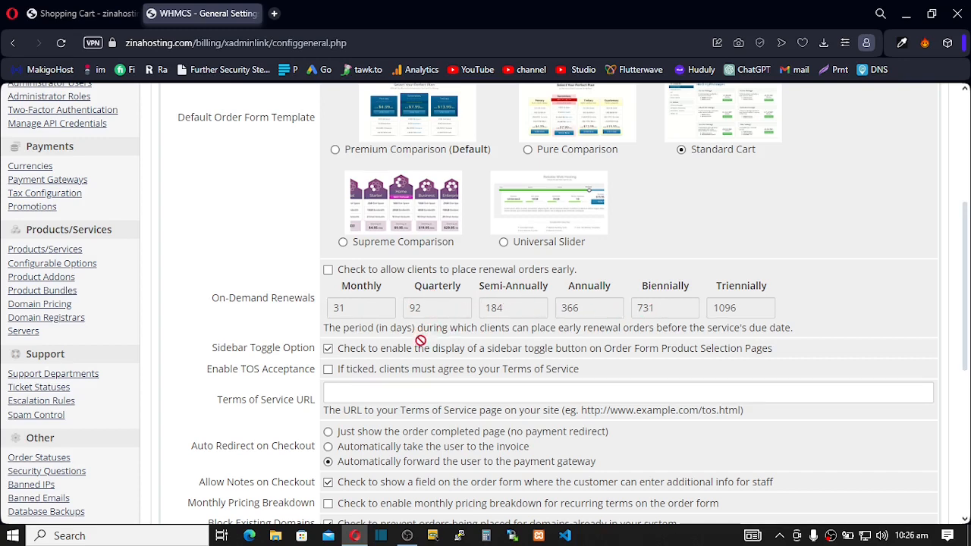
scroll(420, 355, down, 1)
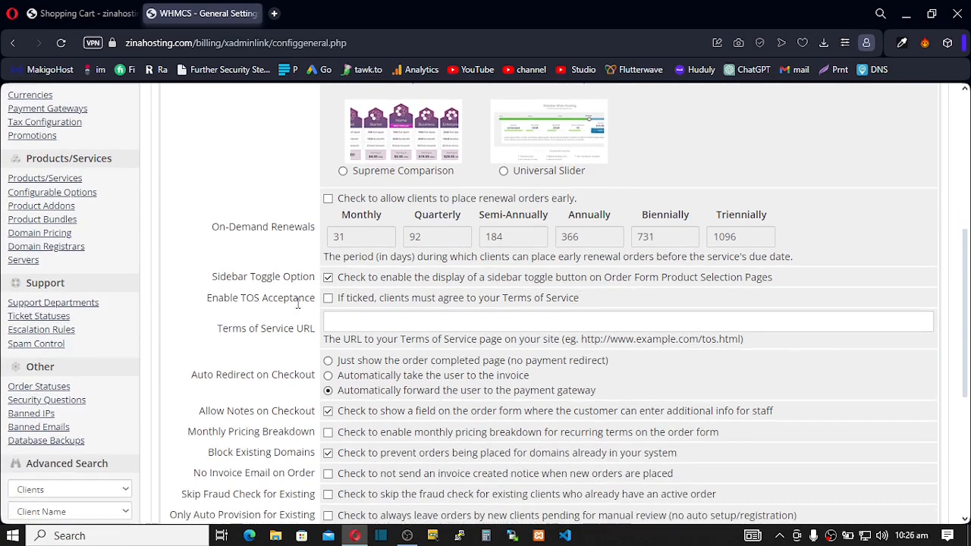
- Show and hide the category sidebar on the client portal's hosting packages page
click(69, 11)
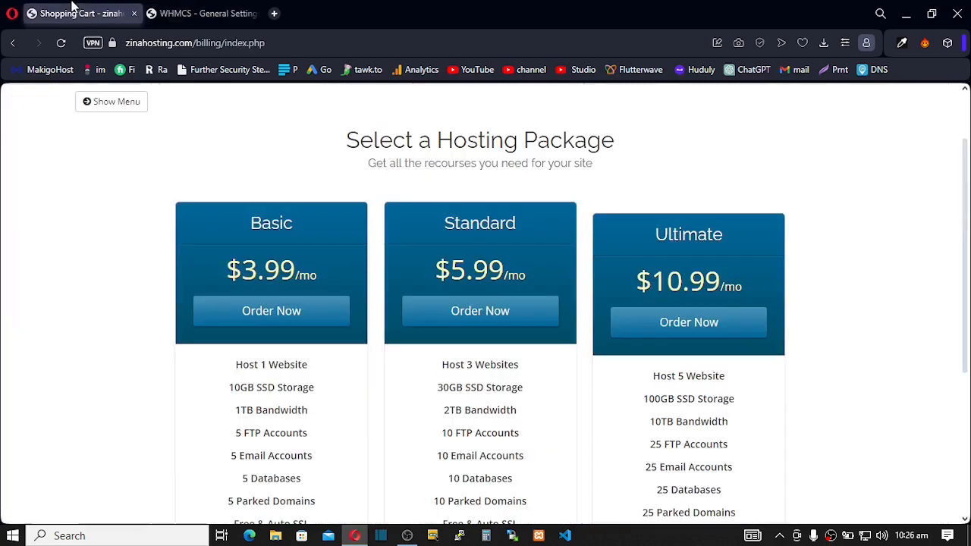
click(89, 103)
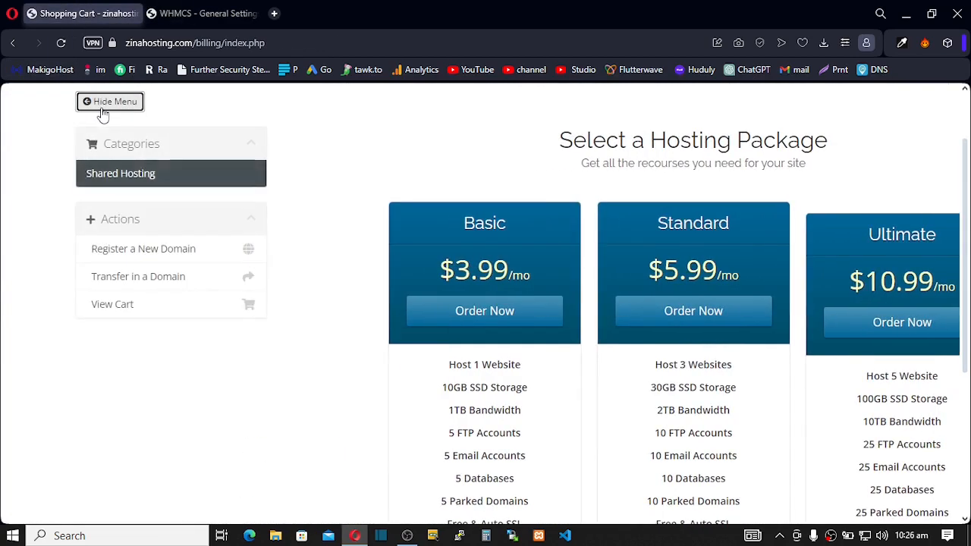
click(96, 108)
click(192, 15)
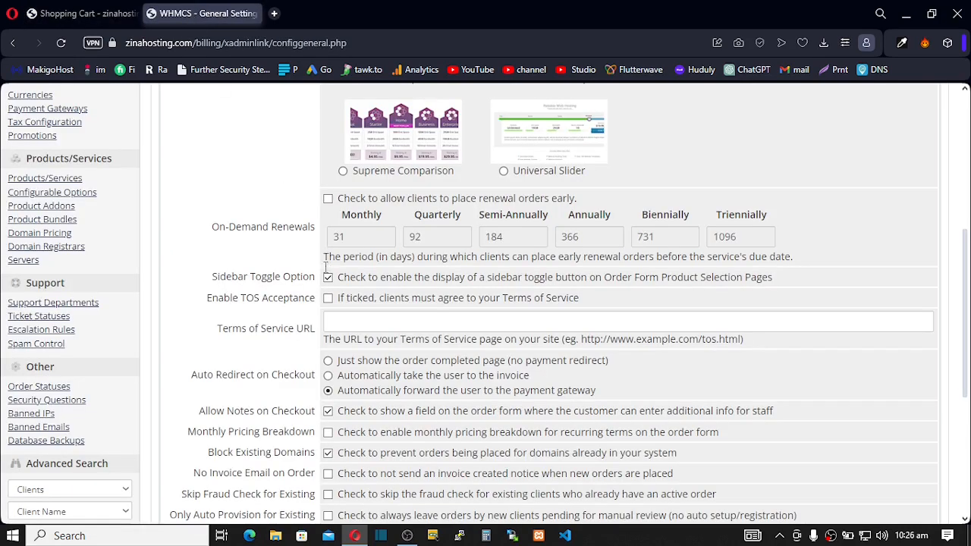
- Keep the sidebar toggle on and enable Terms of Service, customer notes and monthly pricing breakdown
click(327, 277)
click(329, 277)
click(328, 299)
click(328, 411)
click(328, 432)
- Save the Ordering settings with Standard Cart as the default template
scroll(329, 438, down, 1)
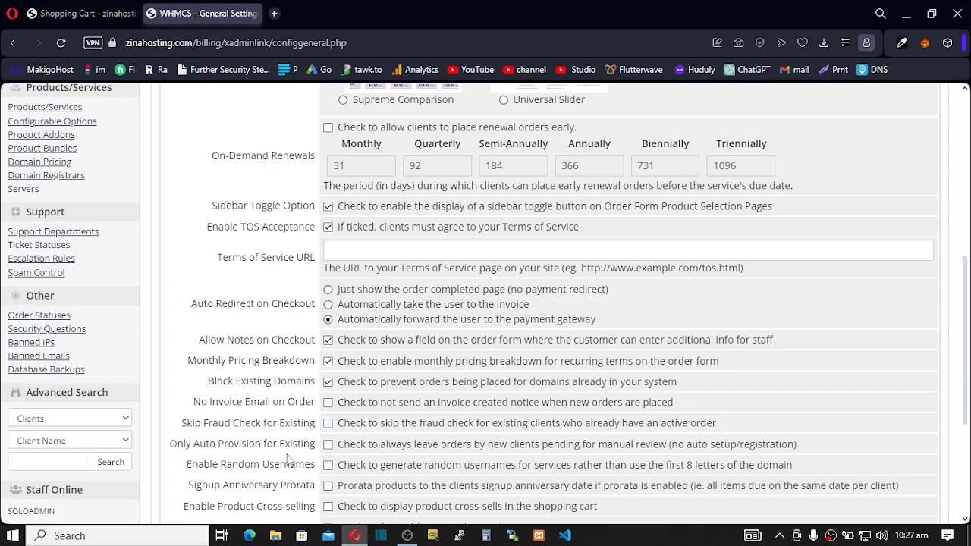
scroll(303, 442, down, 1)
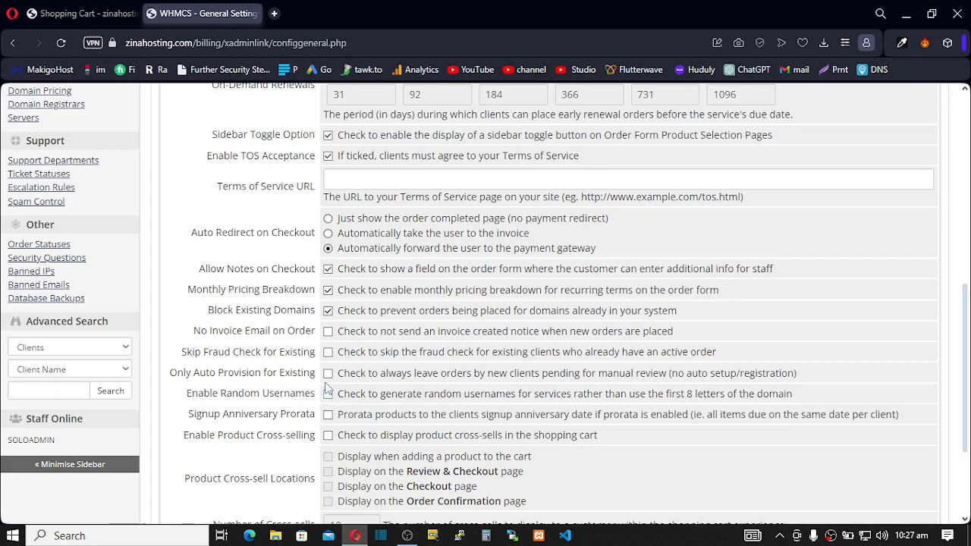
scroll(326, 388, down, 1)
scroll(325, 381, down, 1)
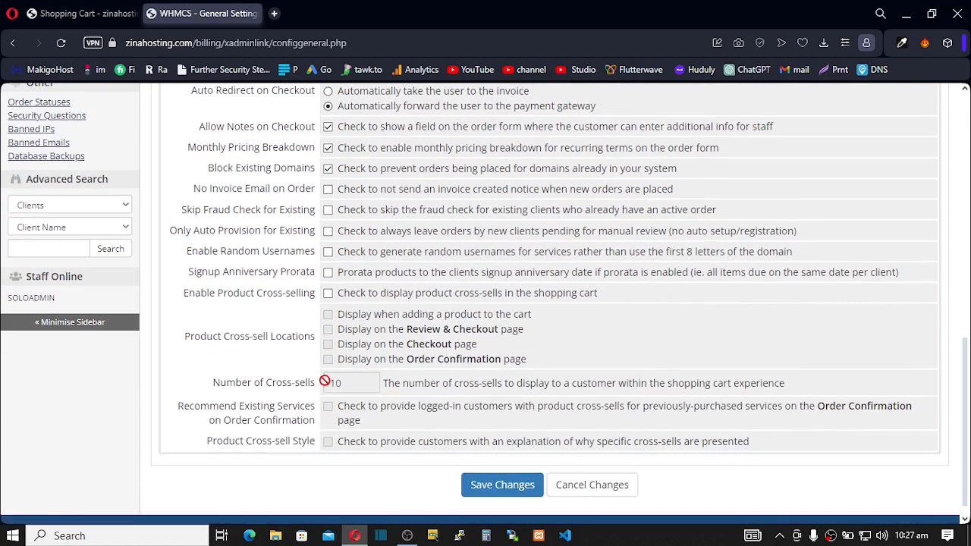
scroll(326, 379, down, 1)
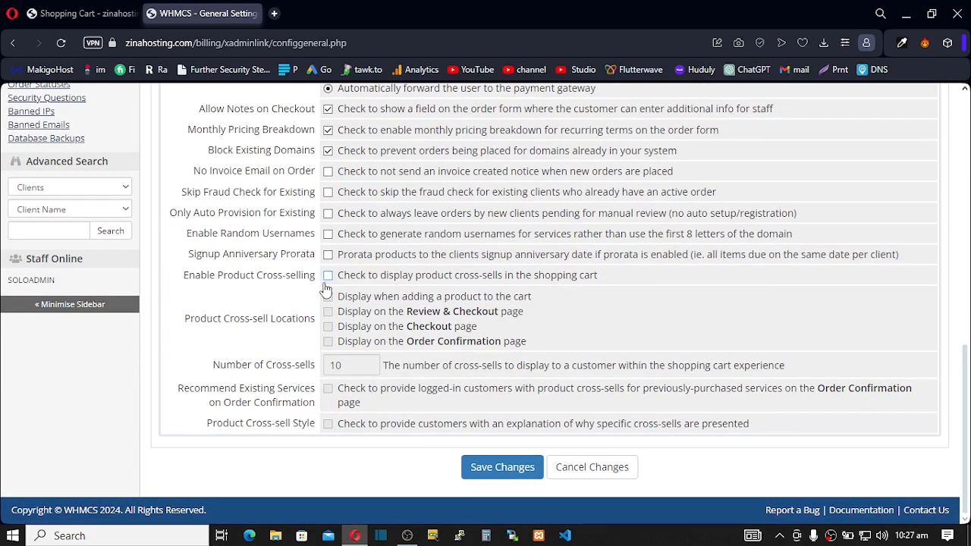
click(503, 474)
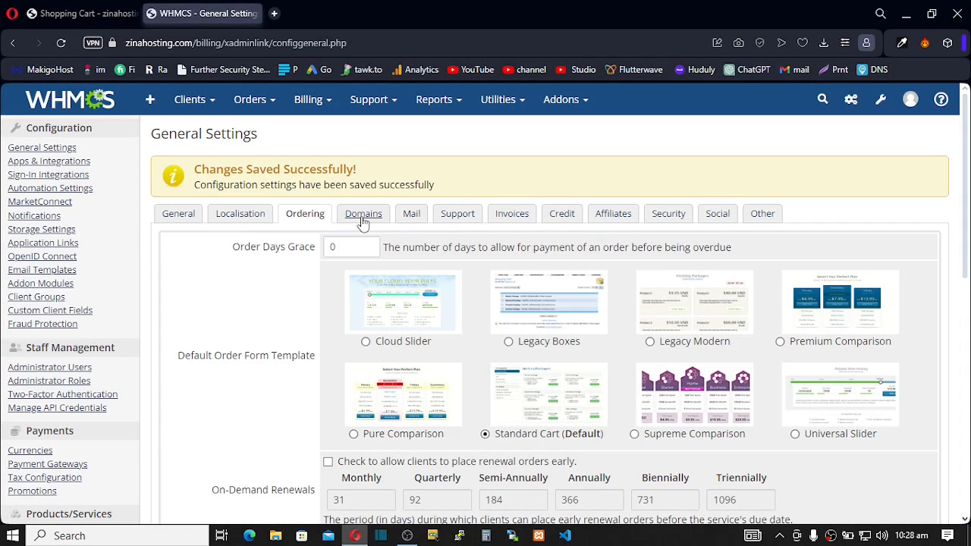
- Show the Domains settings and add grace and redemption fees to the existing invoice
click(362, 216)
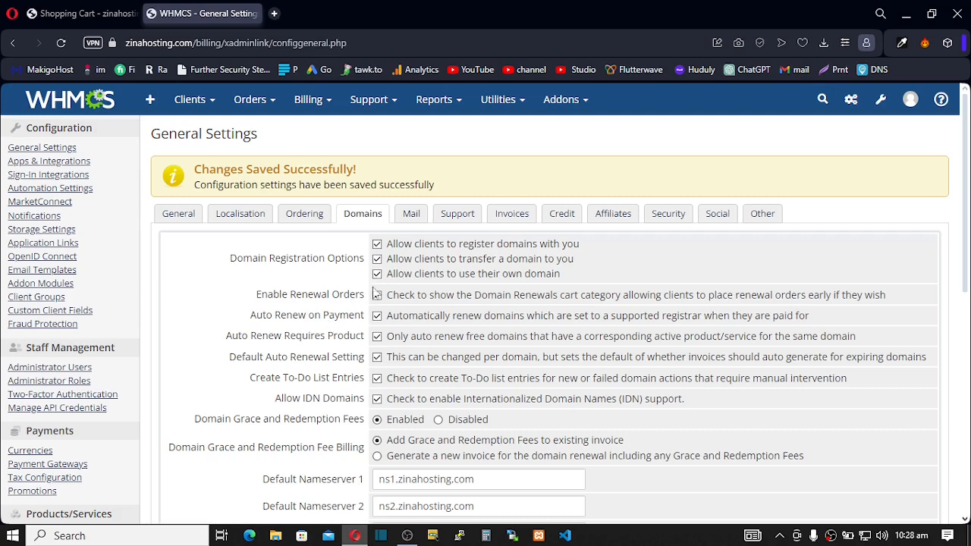
scroll(383, 365, down, 1)
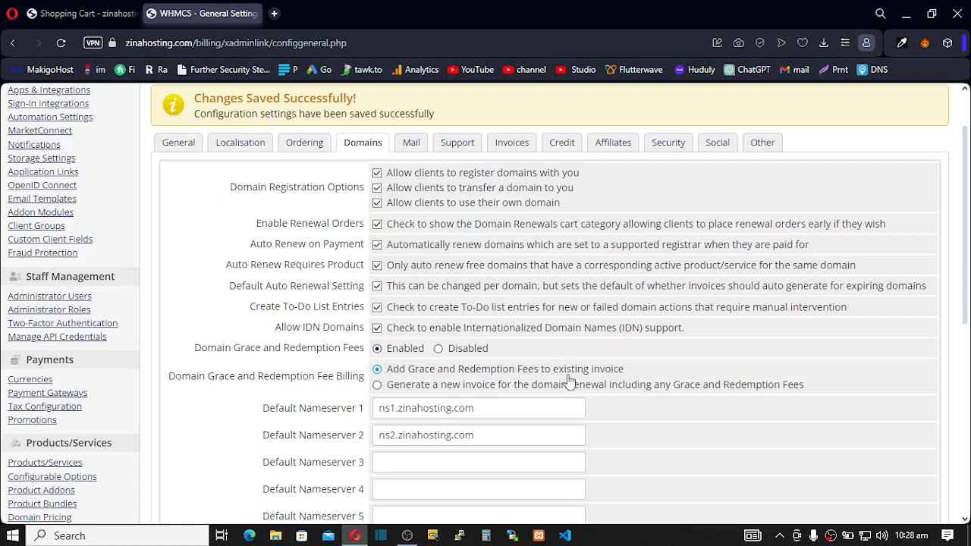
click(377, 370)
scroll(338, 369, down, 2)
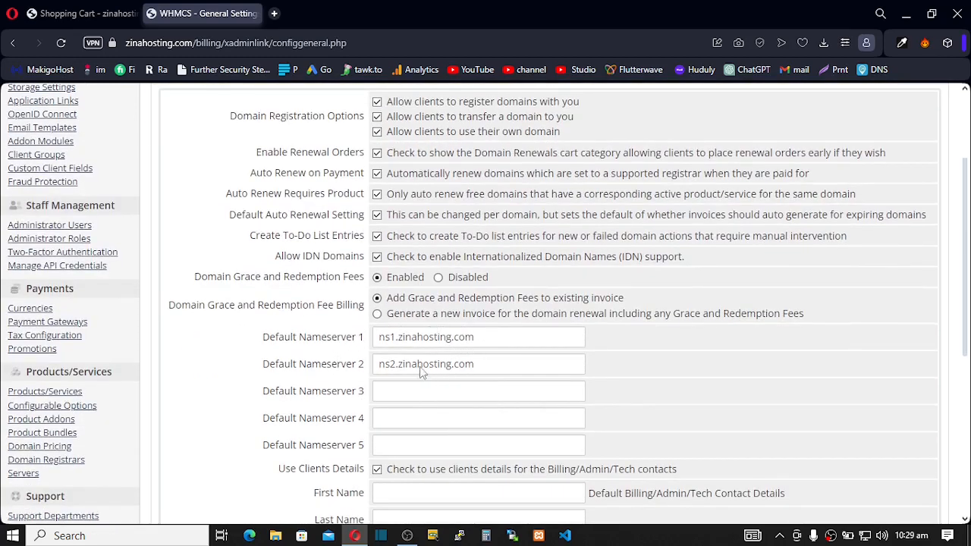
- Check default nameservers ns1/ns2.zinahosting.com and leave the default contact country as United States
drag(379, 339, 475, 369)
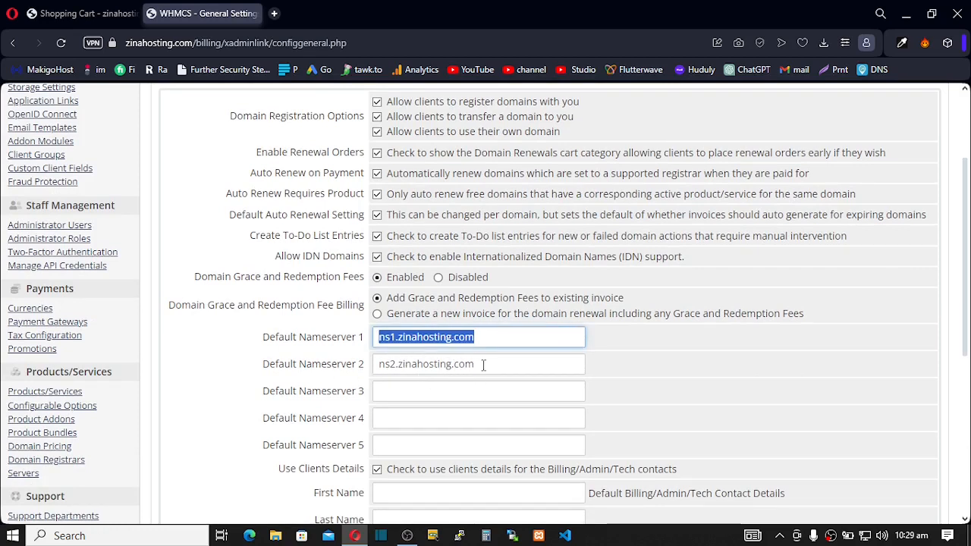
click(483, 365)
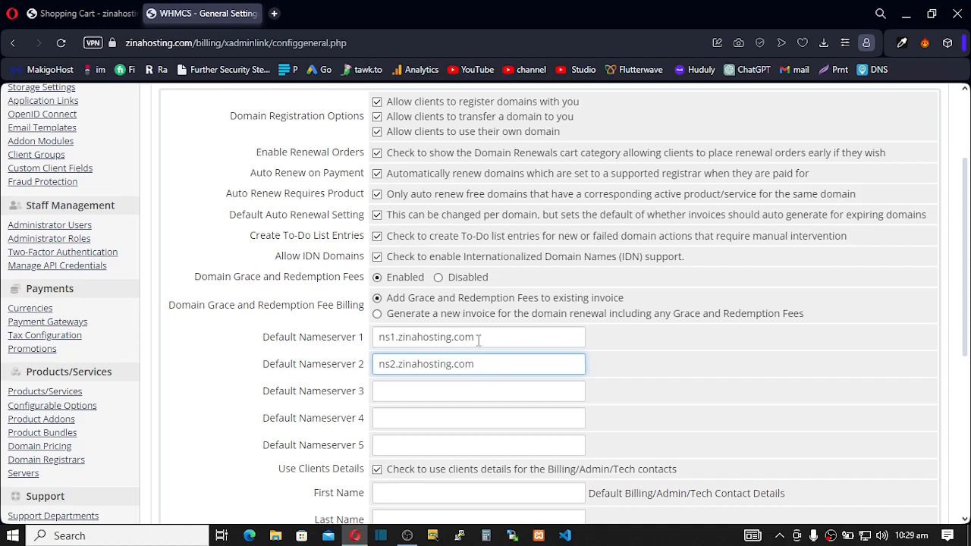
click(478, 338)
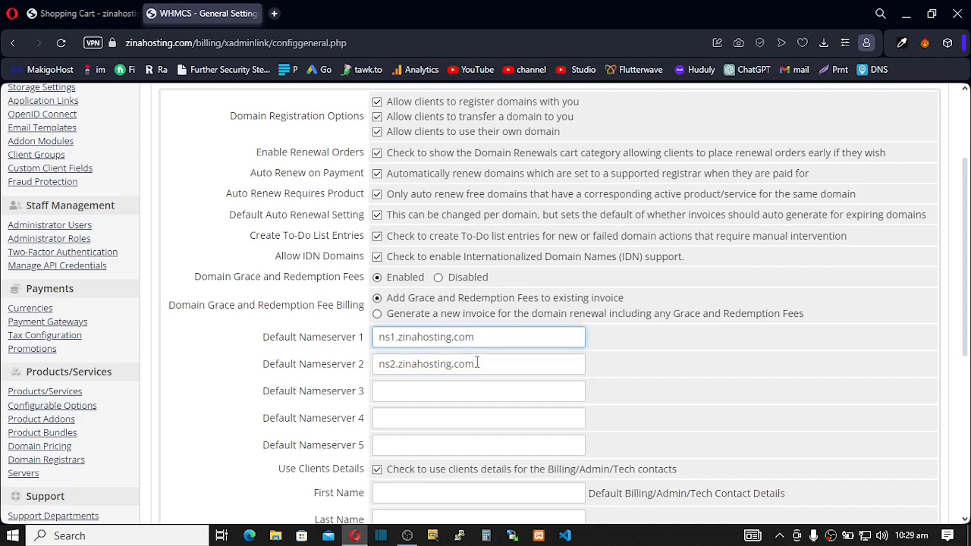
click(478, 365)
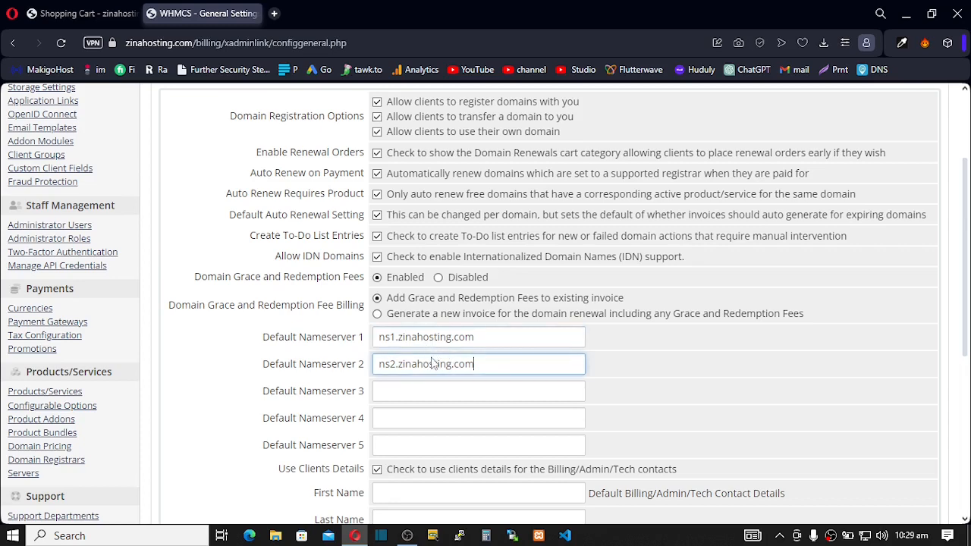
scroll(434, 365, down, 1)
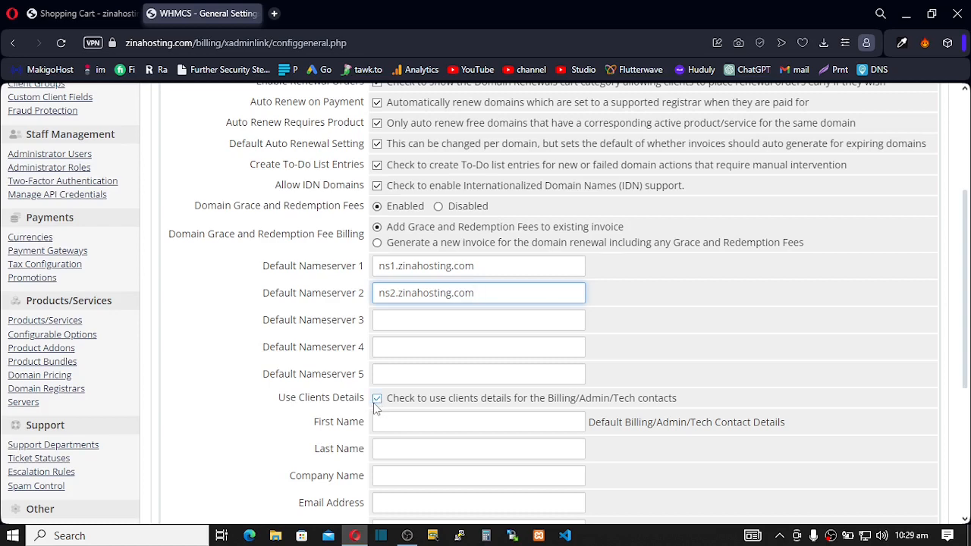
scroll(397, 383, down, 1)
scroll(397, 383, down, 3)
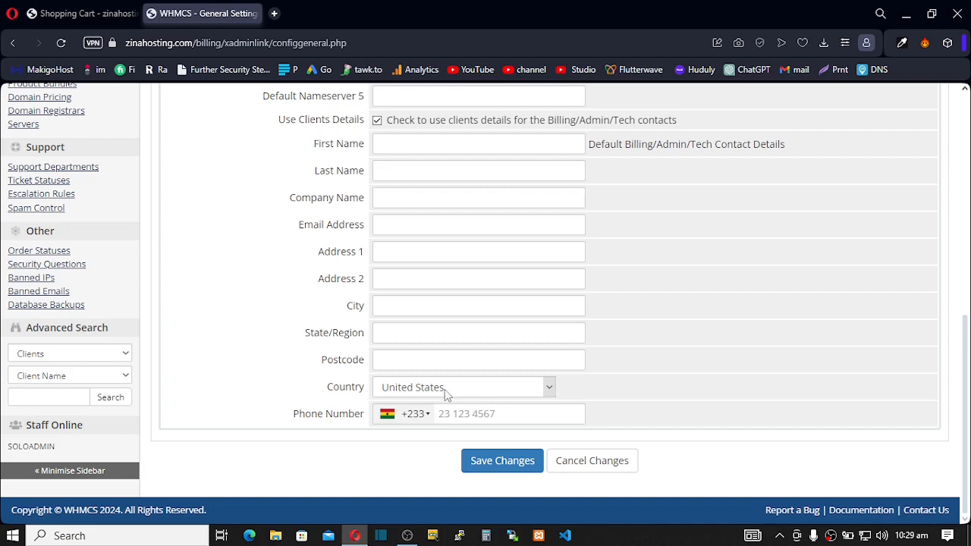
click(551, 389)
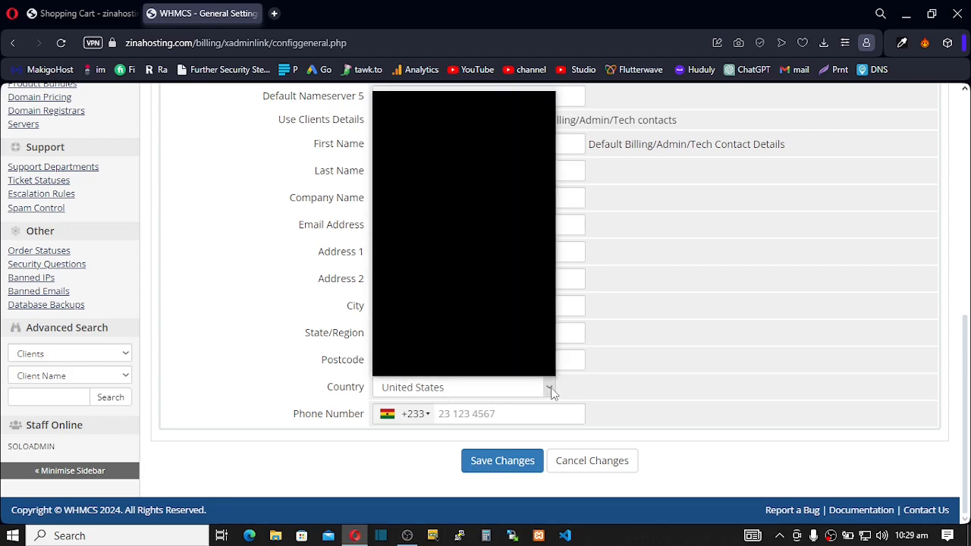
click(551, 389)
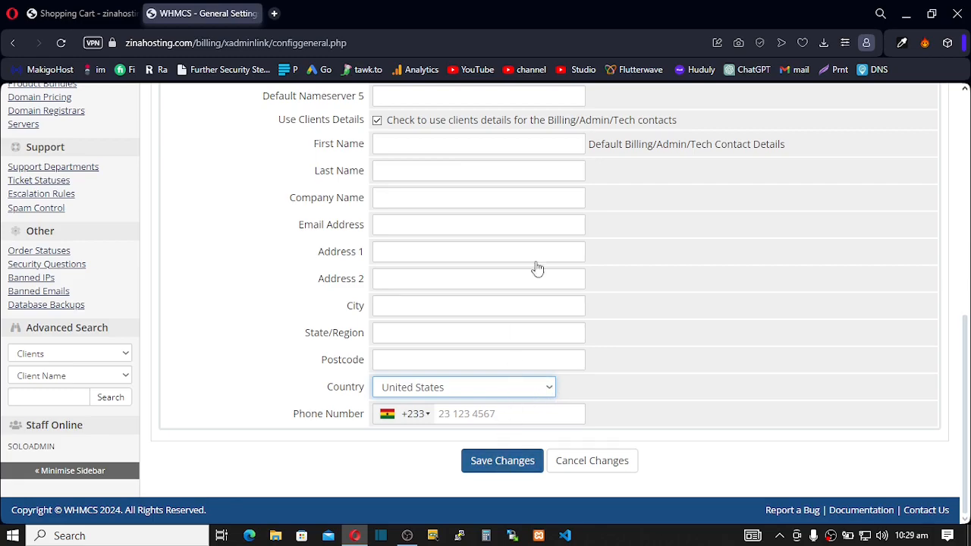
scroll(557, 223, up, 5)
scroll(531, 223, up, 3)
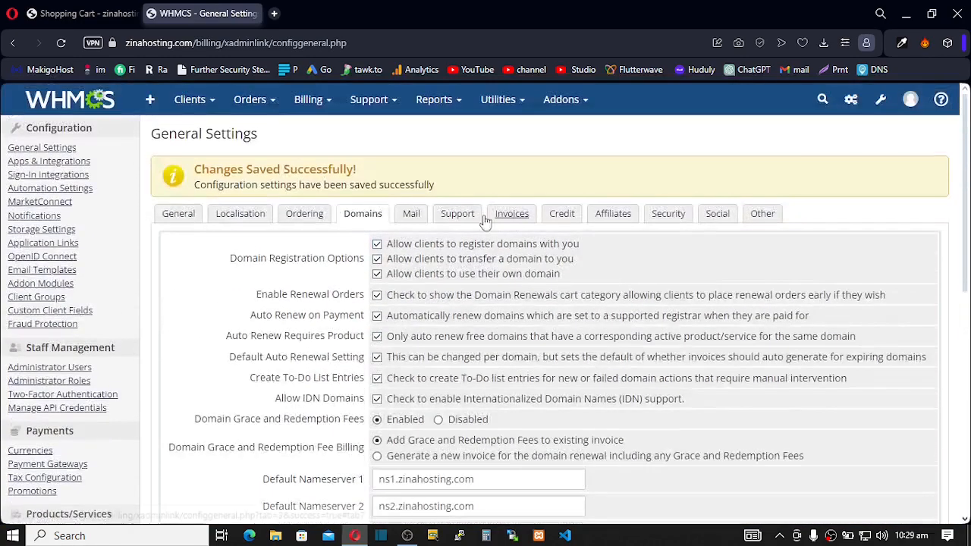
- On the Mail tab, append a Best Regards line with the sender's name to the global email signature
click(411, 214)
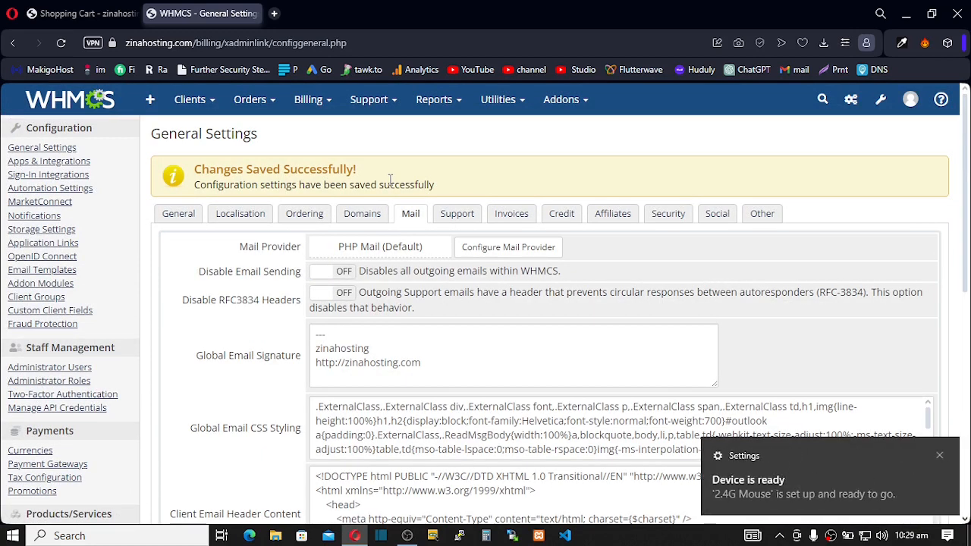
click(939, 455)
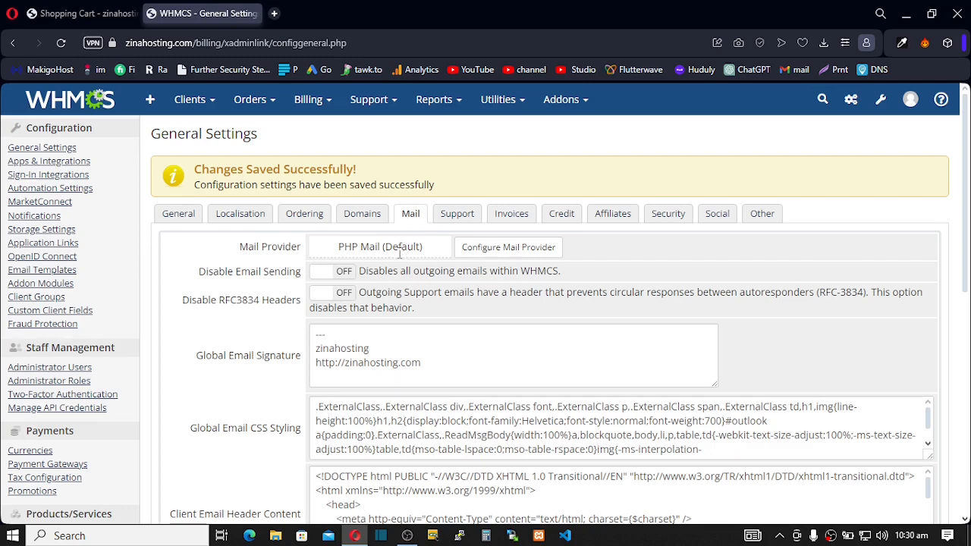
scroll(336, 283, down, 1)
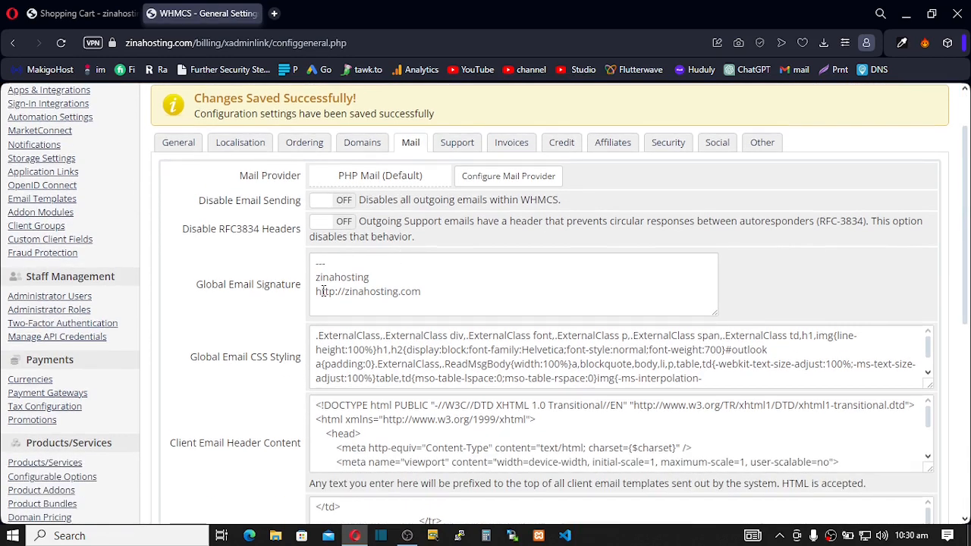
click(431, 293)
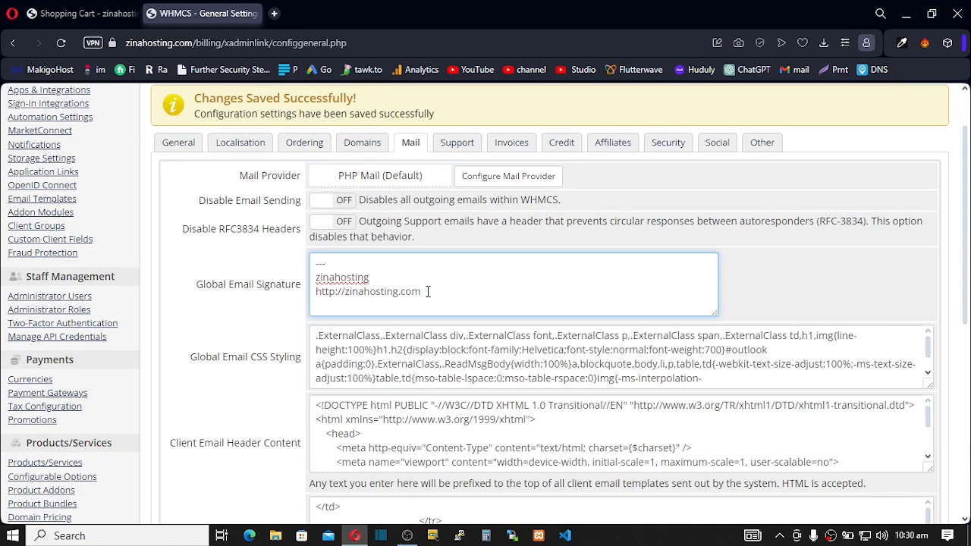
key(Return)
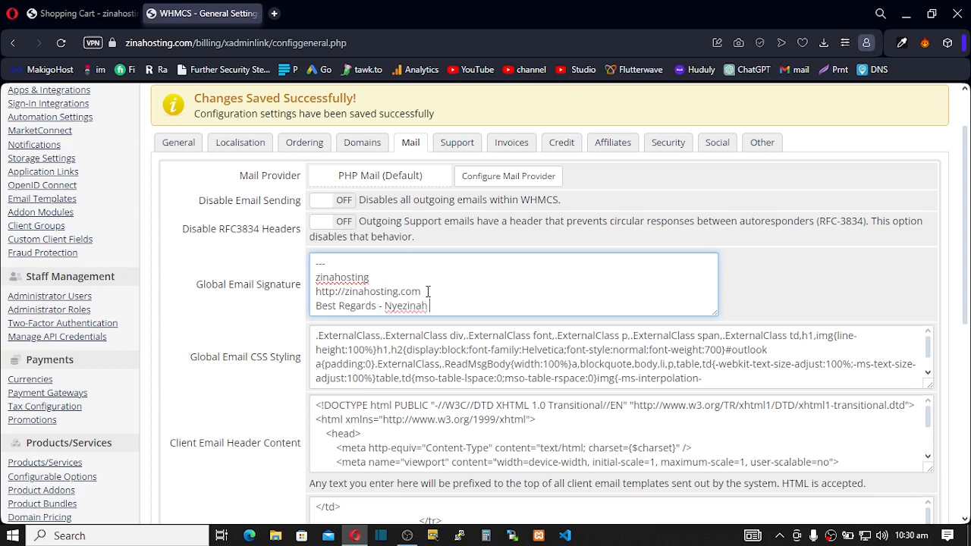
scroll(373, 350, down, 3)
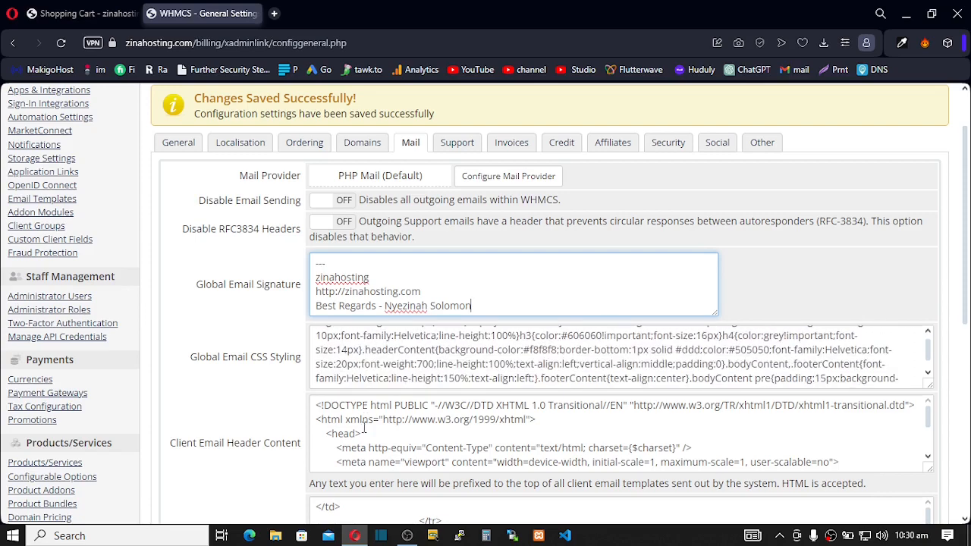
scroll(380, 432, down, 3)
scroll(292, 429, down, 1)
- Change the email sender name to 'Zizinahosting' and review the sender email address
scroll(292, 430, down, 3)
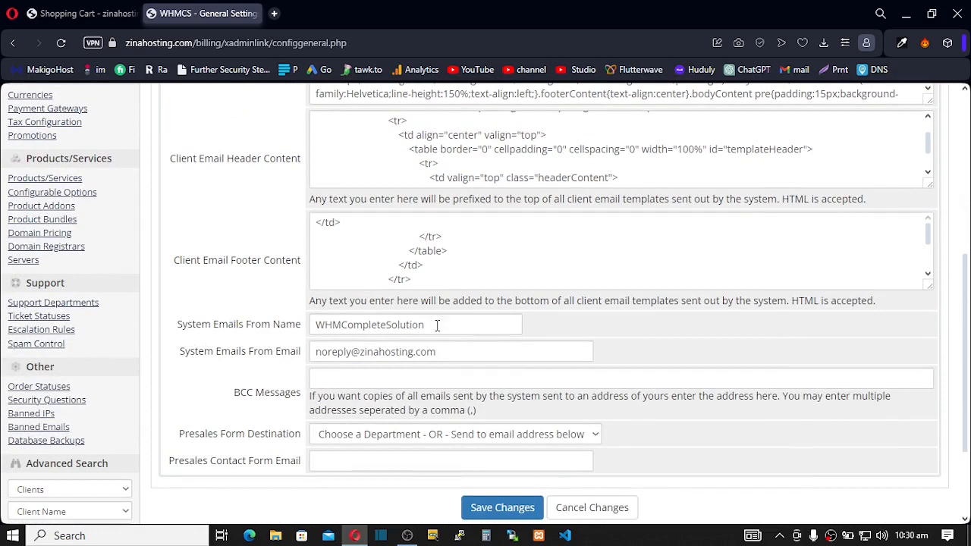
drag(437, 325, 290, 317)
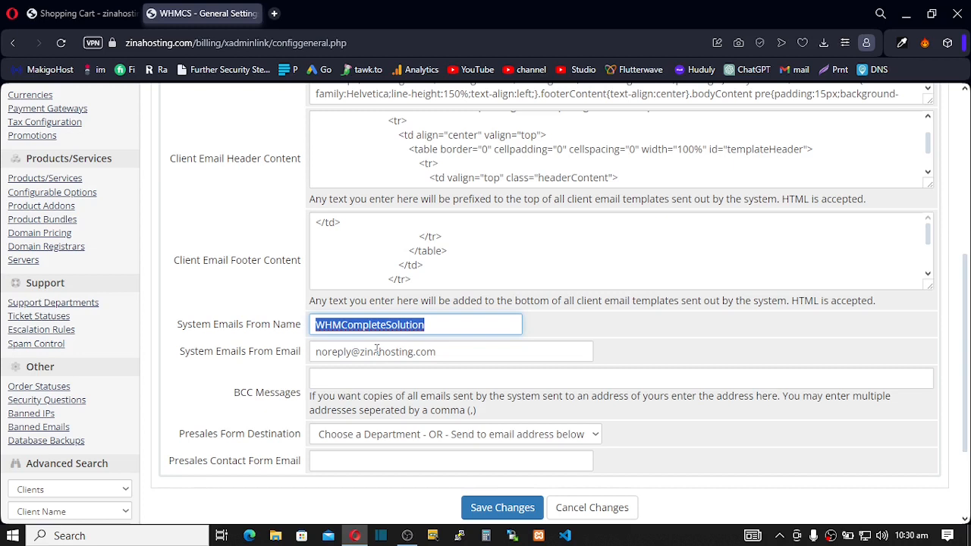
text(Zi)
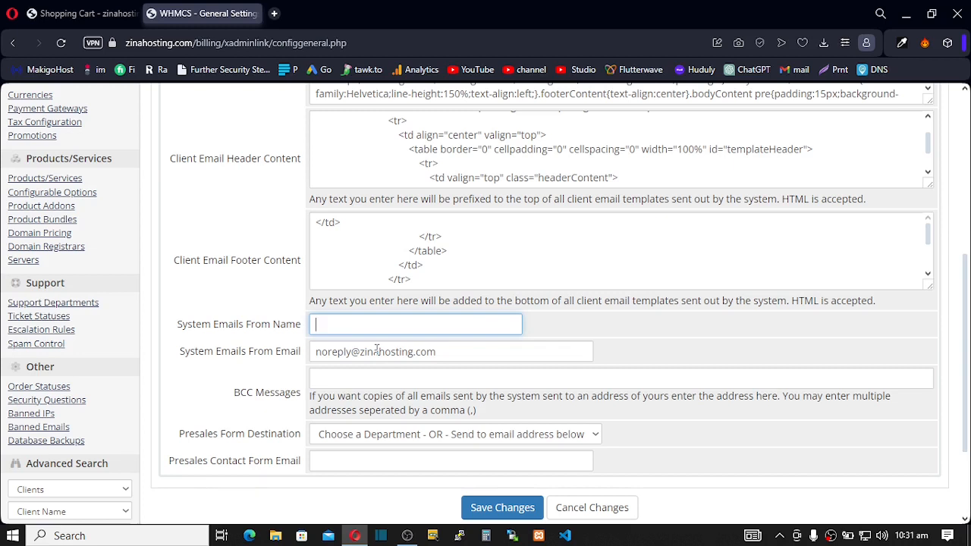
text(zinahosting)
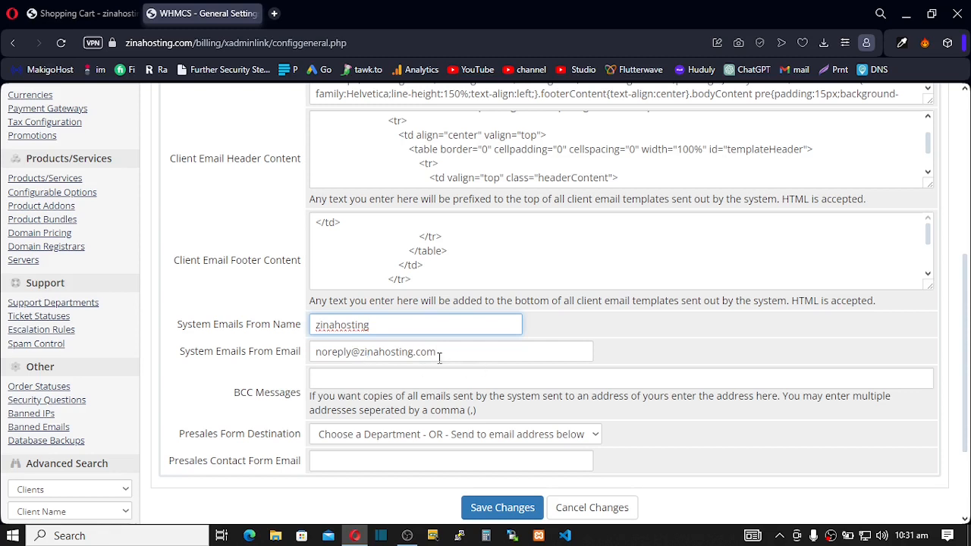
drag(437, 351, 311, 351)
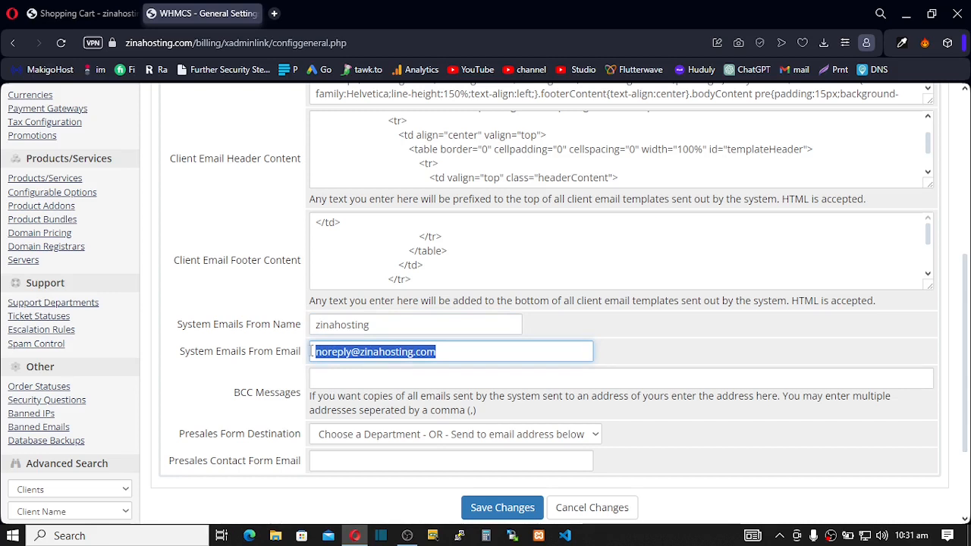
click(307, 351)
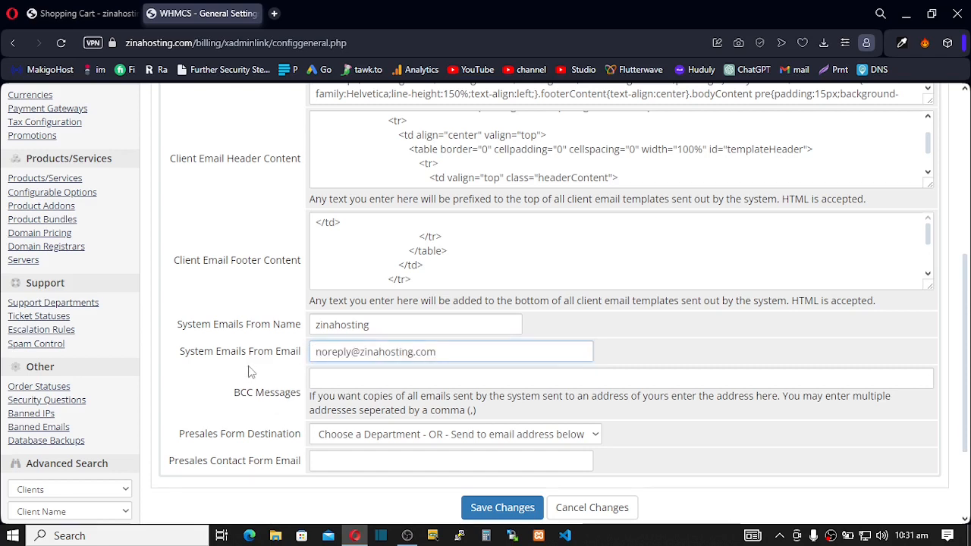
click(447, 352)
drag(413, 352, 328, 372)
click(329, 353)
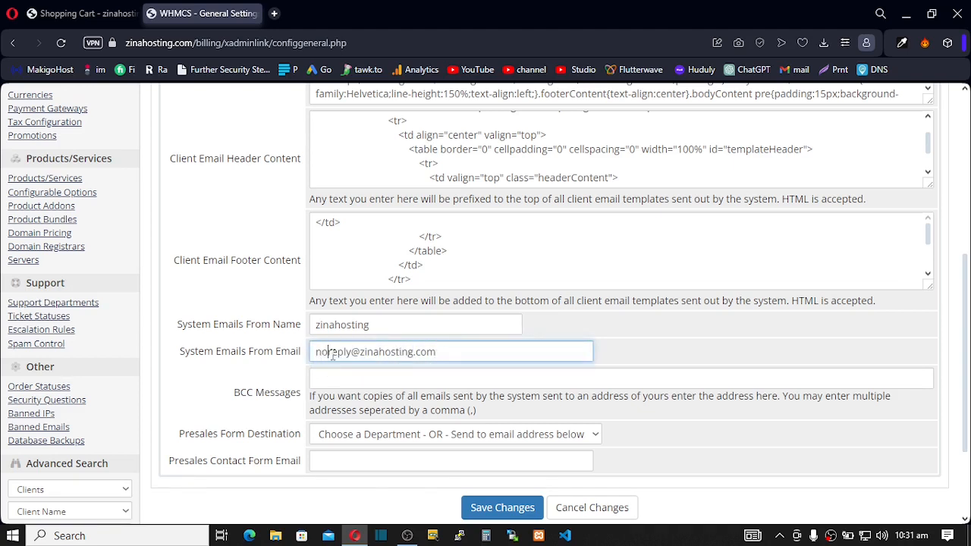
scroll(276, 385, down, 1)
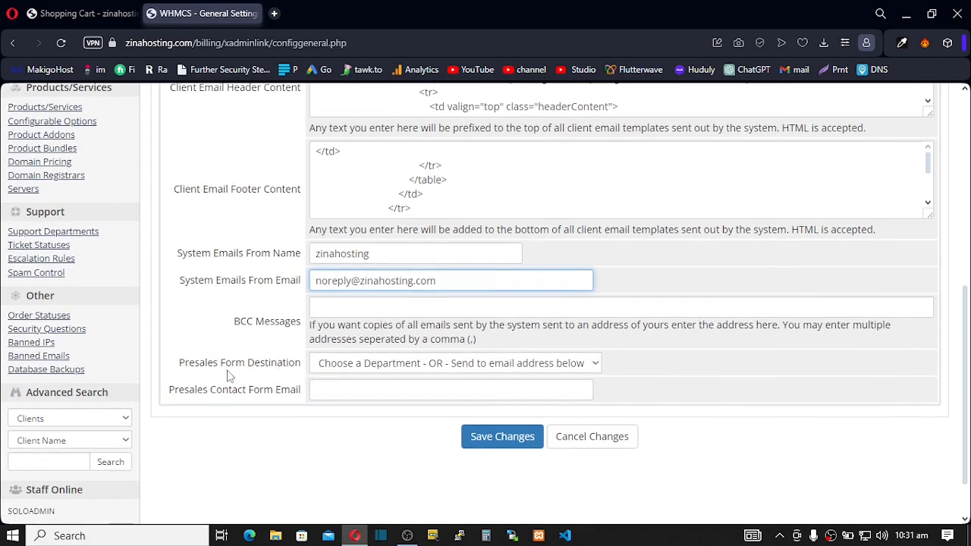
- Route presales form enquiries to the Sales Department
click(595, 366)
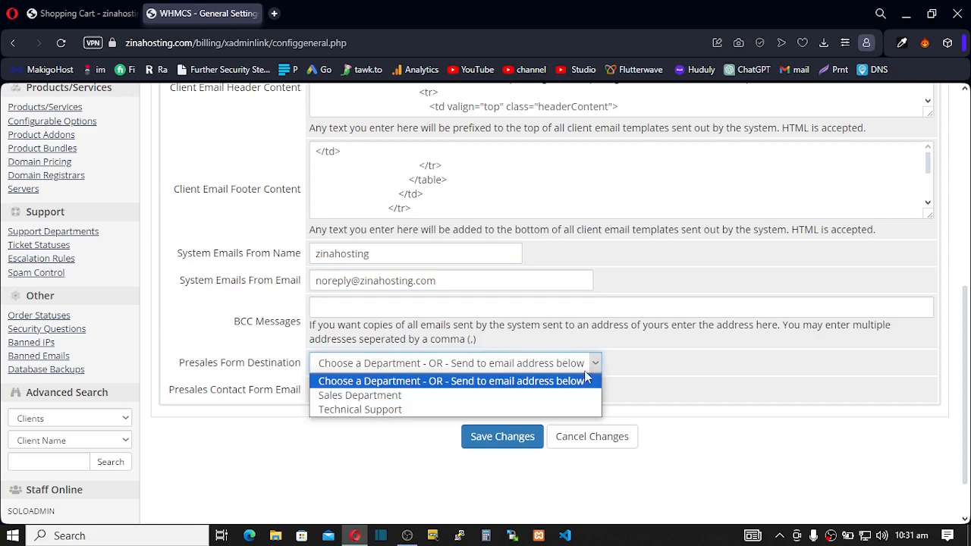
click(394, 397)
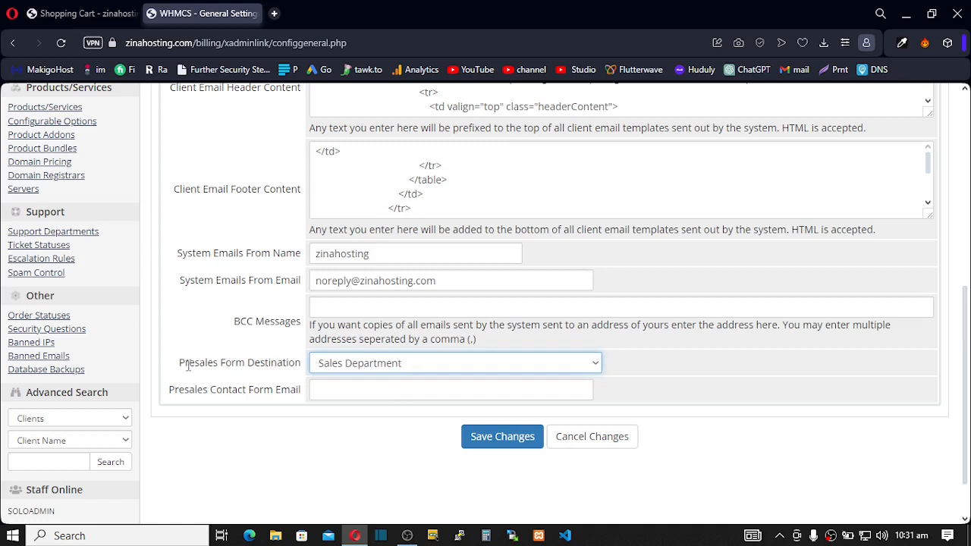
drag(204, 362, 185, 363)
click(421, 364)
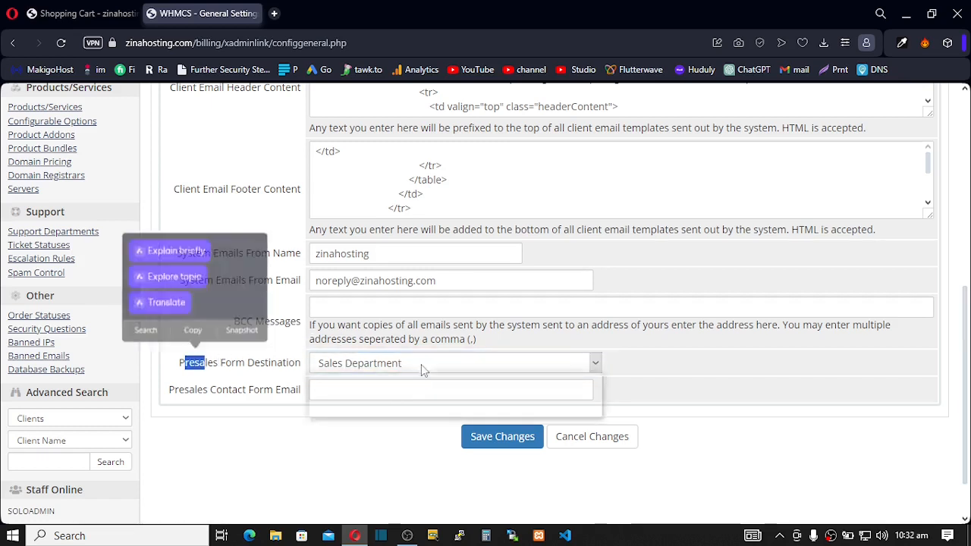
click(421, 364)
click(421, 364)
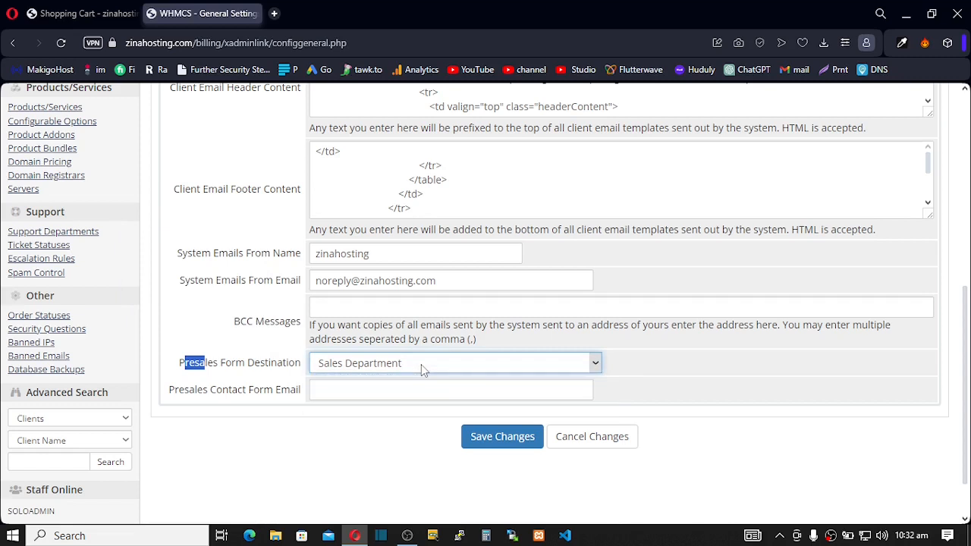
click(420, 364)
click(421, 364)
click(421, 365)
click(422, 366)
click(317, 388)
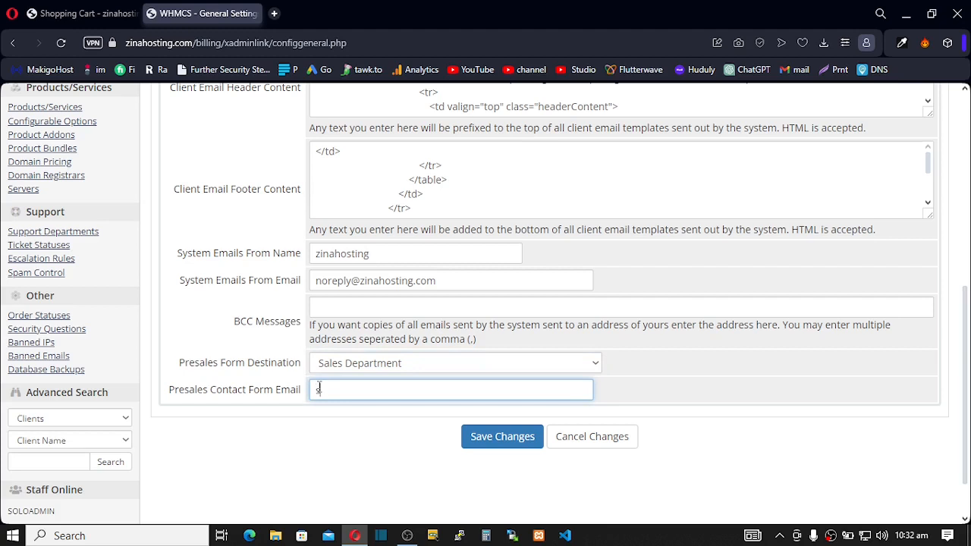
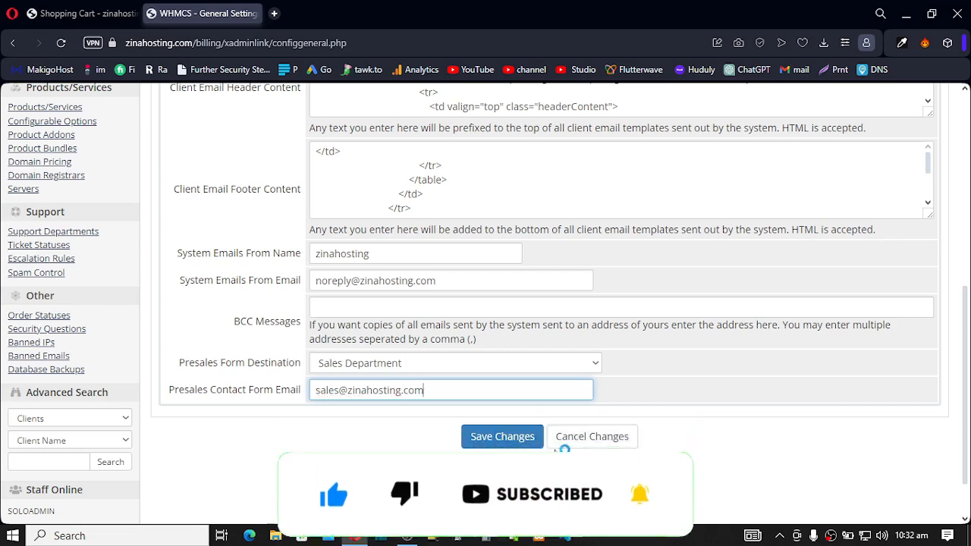
click(503, 436)
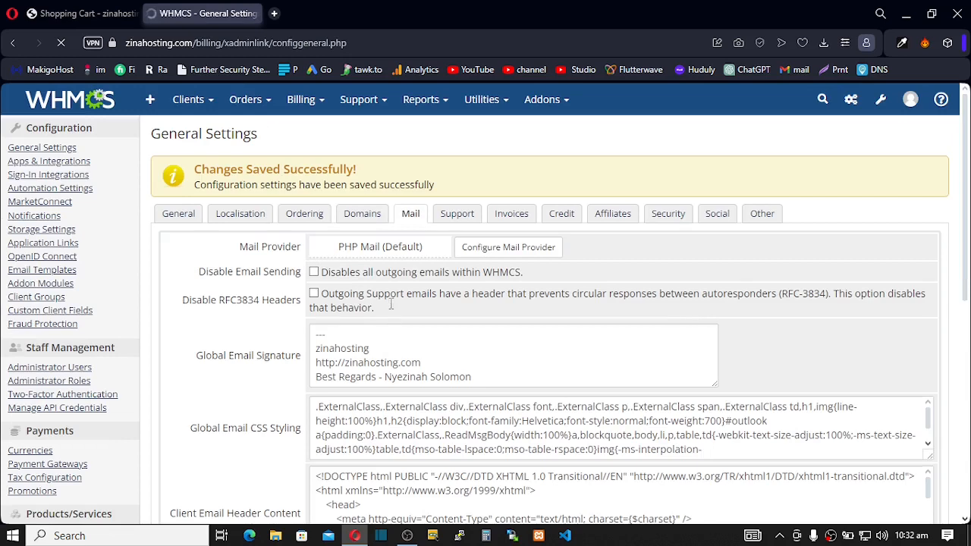
- Show the Support settings and scroll through the ticket options
click(455, 220)
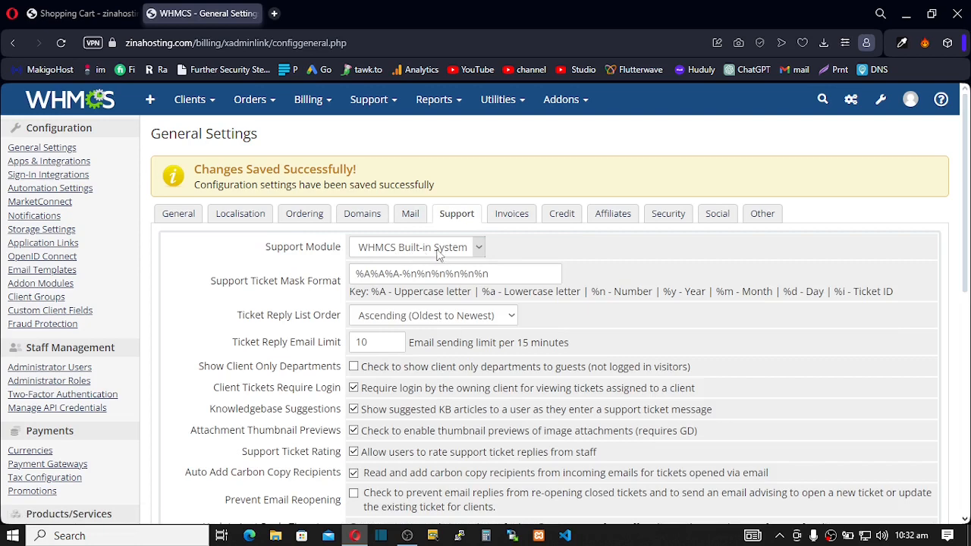
scroll(415, 284, down, 1)
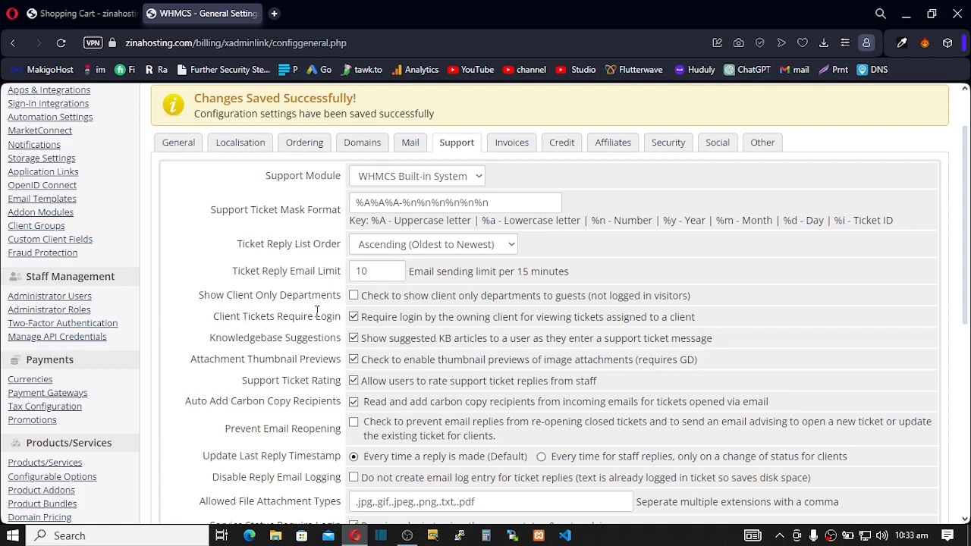
click(354, 339)
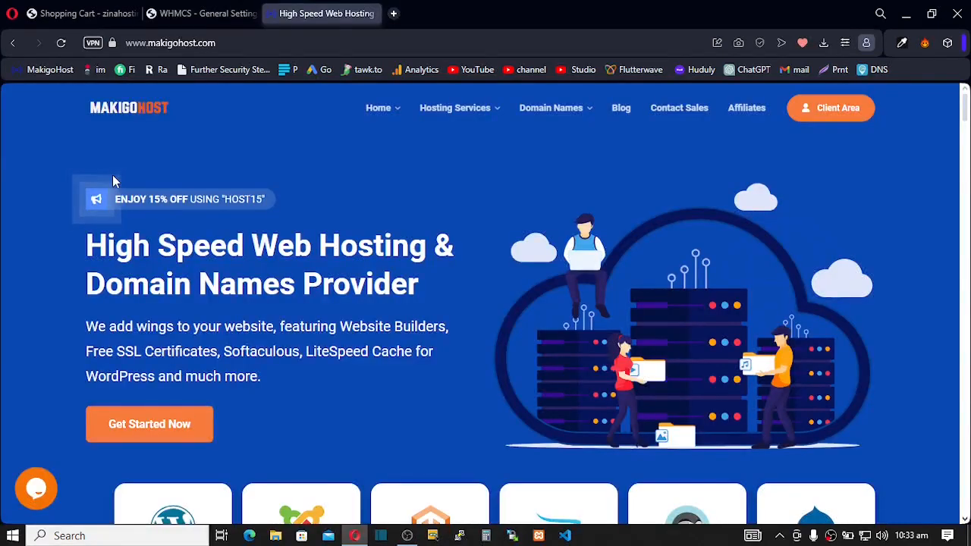
- Visit MakigoHost's Domain Checker, then open the Knowledgebase's Troubleshooting category
mouse_move(576, 114)
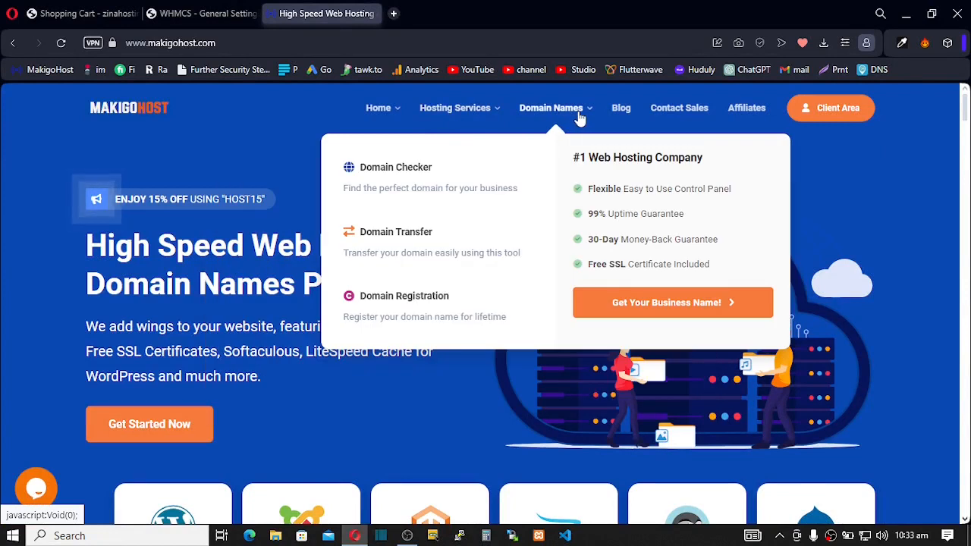
click(408, 179)
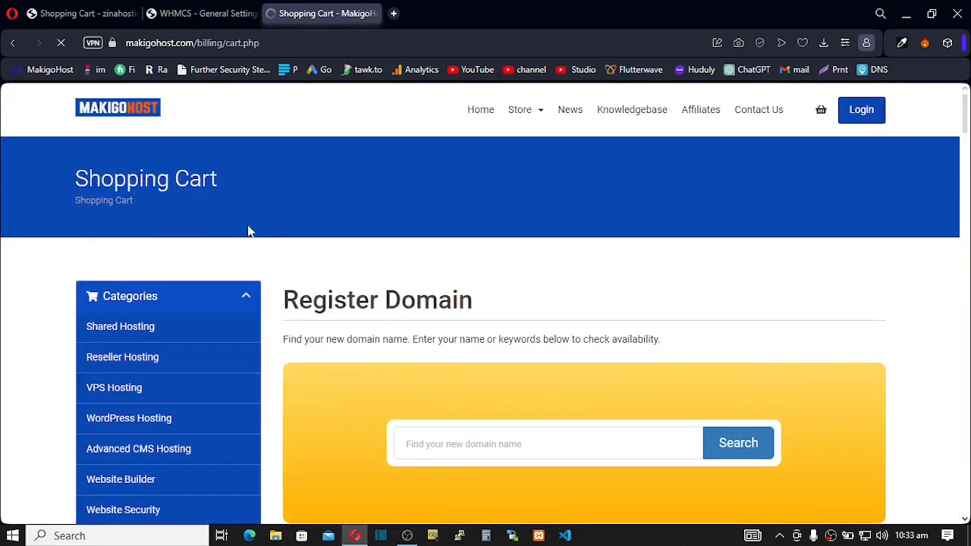
click(616, 119)
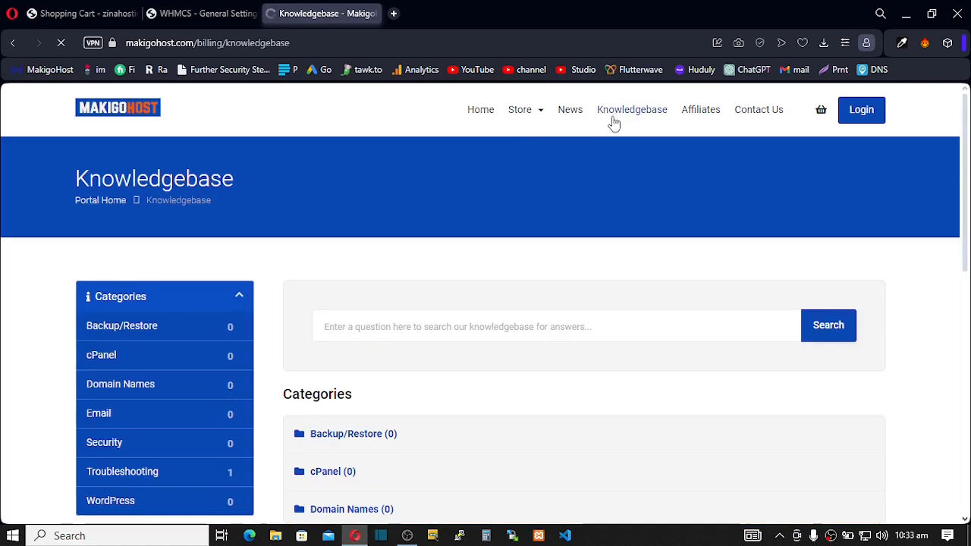
scroll(427, 301, down, 4)
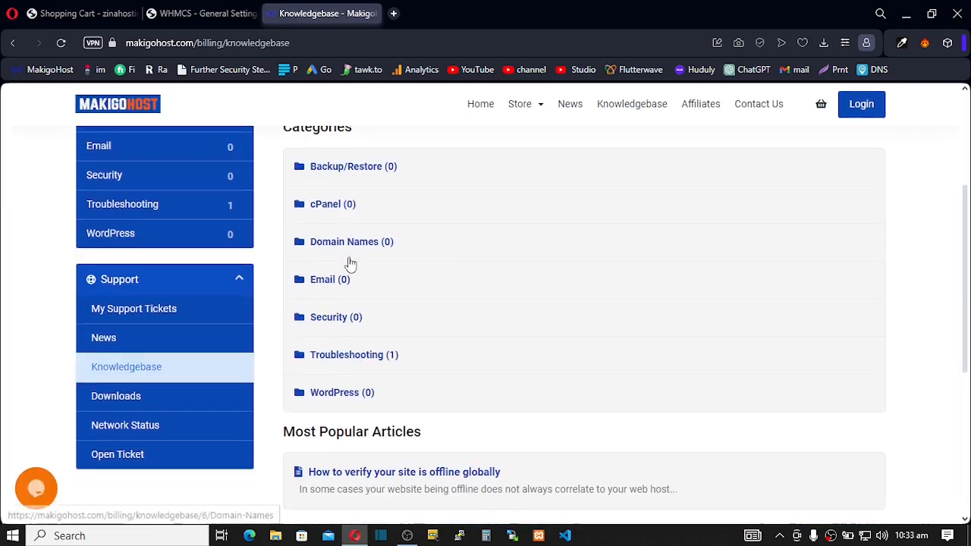
scroll(347, 266, down, 1)
click(354, 290)
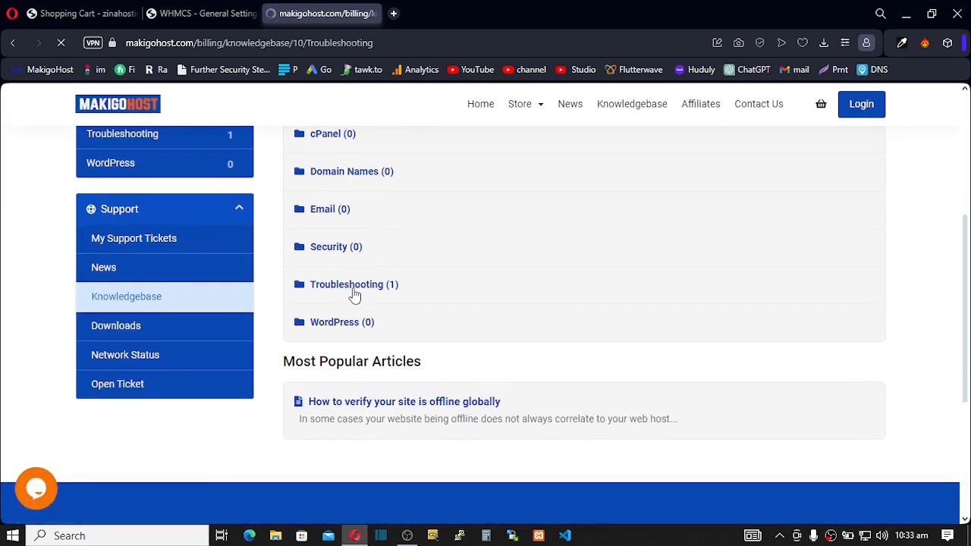
- Read the article on verifying a site is offline globally, then return to WHMCS
scroll(360, 296, down, 3)
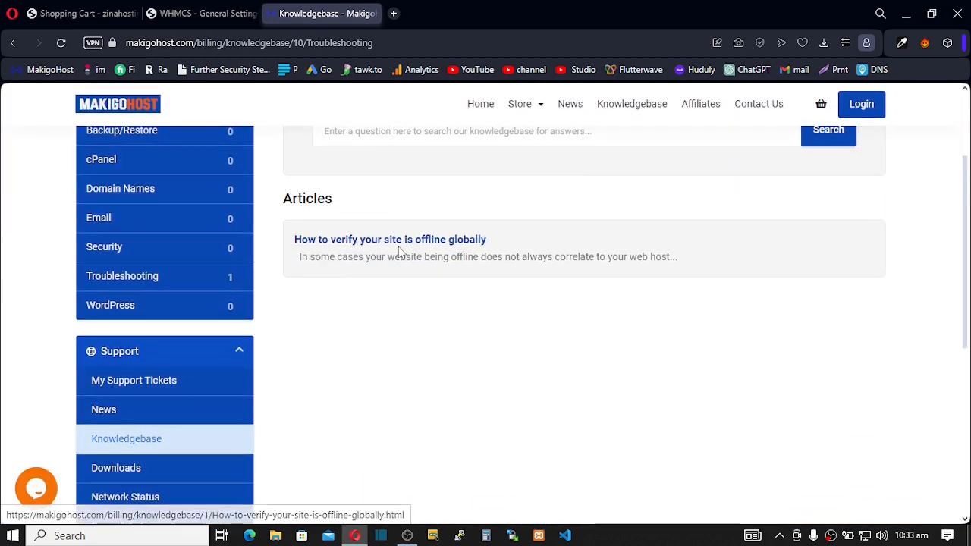
click(427, 244)
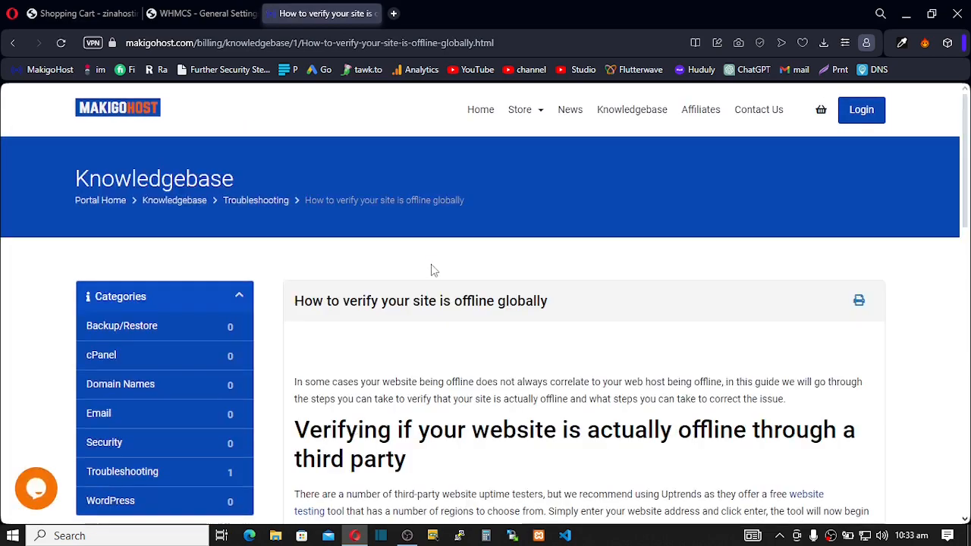
scroll(430, 263, down, 5)
scroll(430, 265, down, 1)
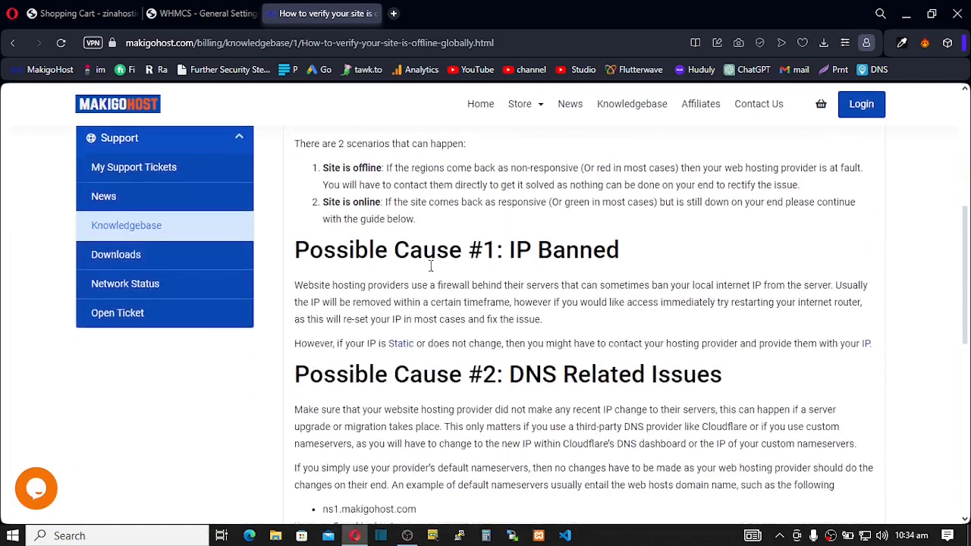
scroll(427, 264, down, 5)
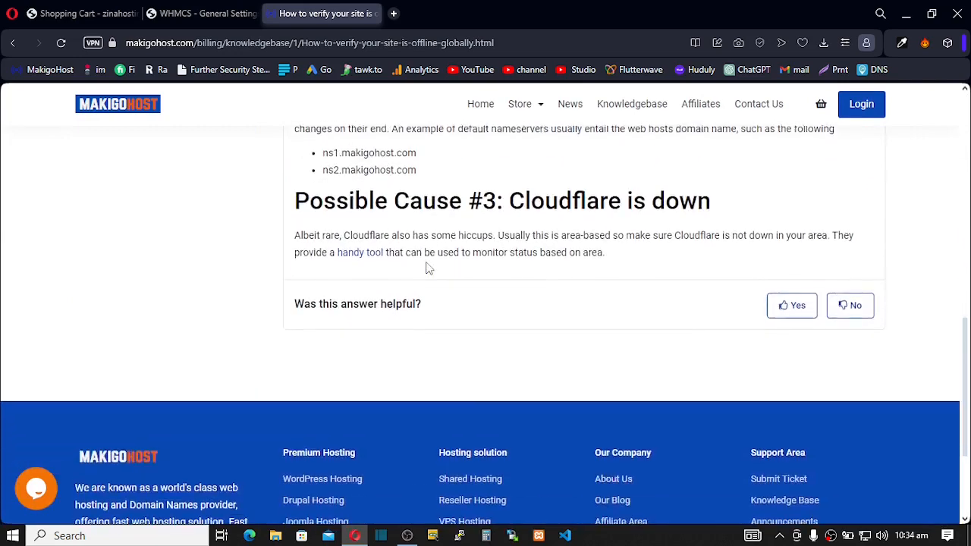
scroll(426, 261, up, 2)
scroll(426, 261, up, 6)
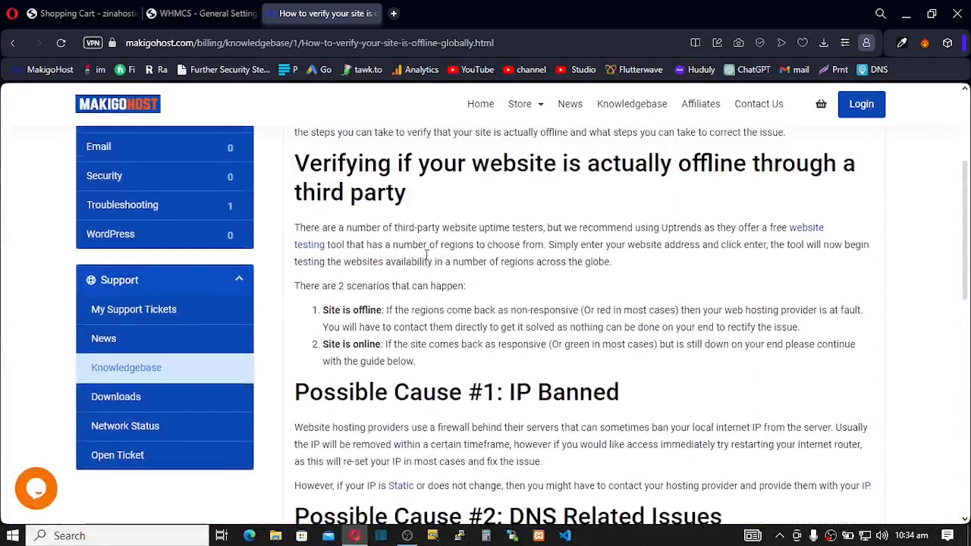
scroll(426, 261, up, 3)
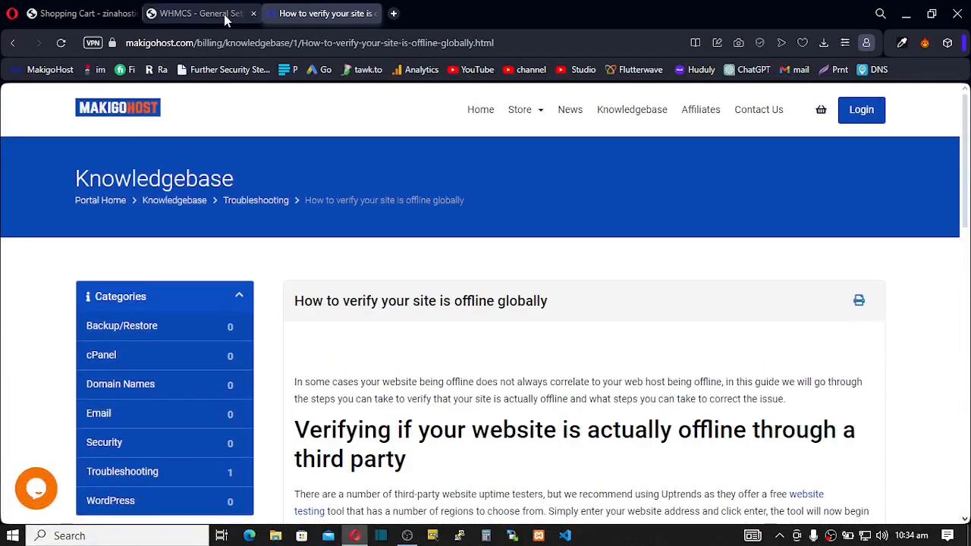
click(185, 19)
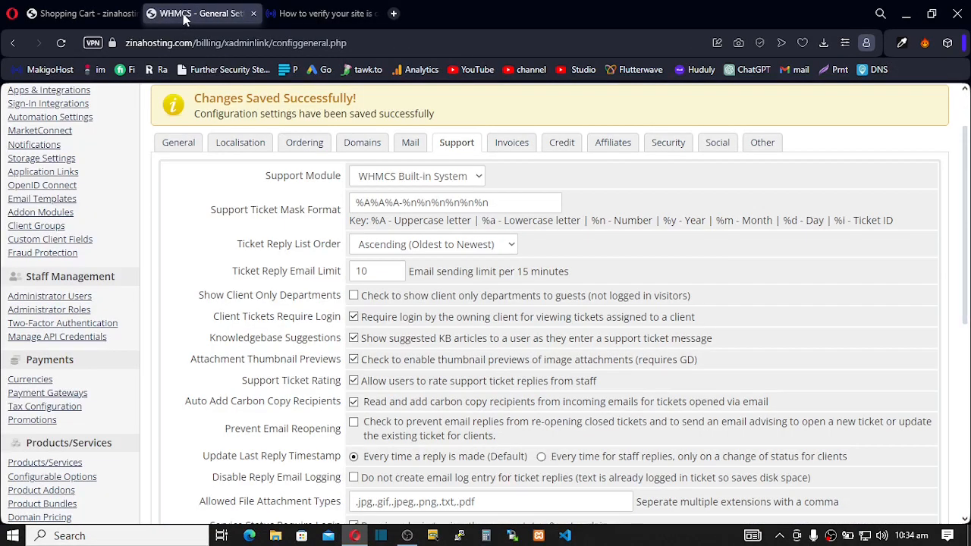
- Close the knowledgebase article, look over the Support settings, and bring up the Invoices settings
click(371, 15)
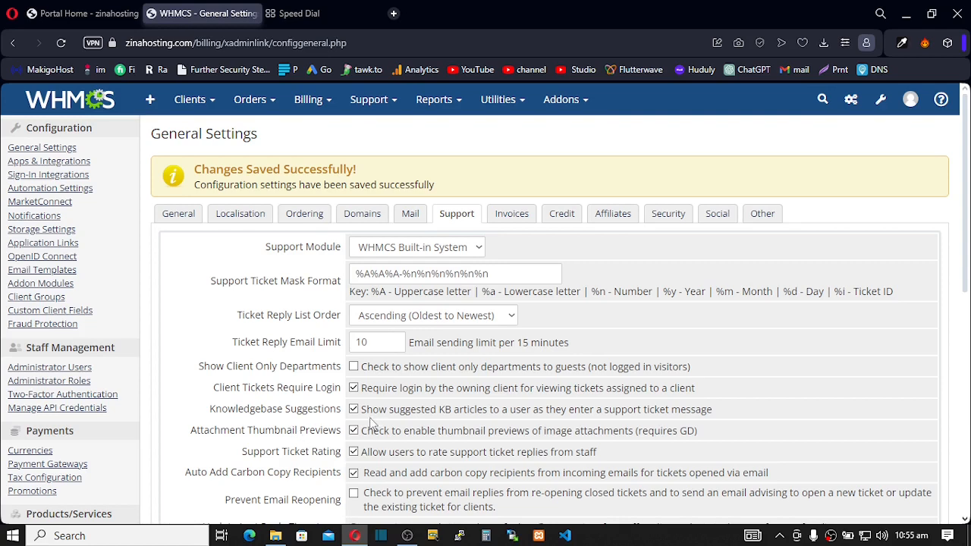
scroll(371, 425, down, 1)
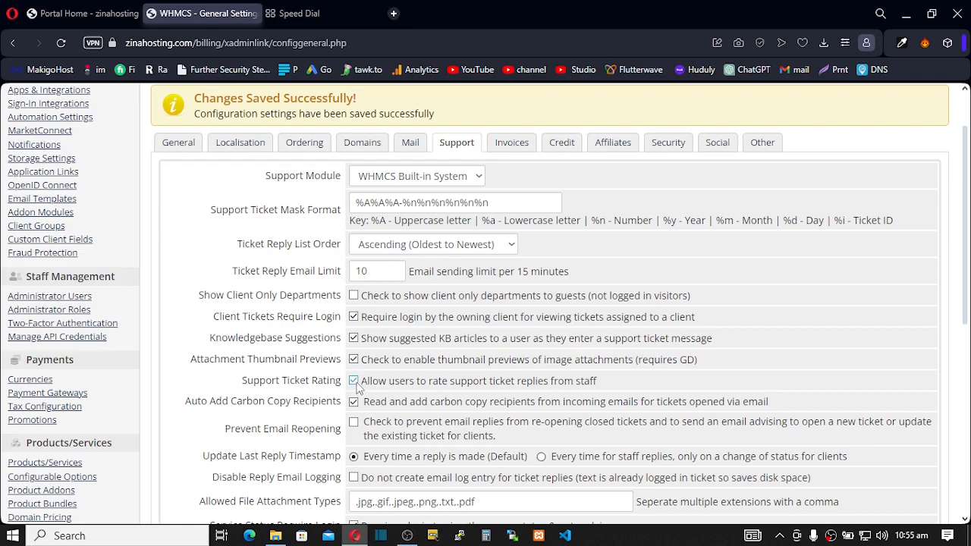
scroll(371, 382, down, 3)
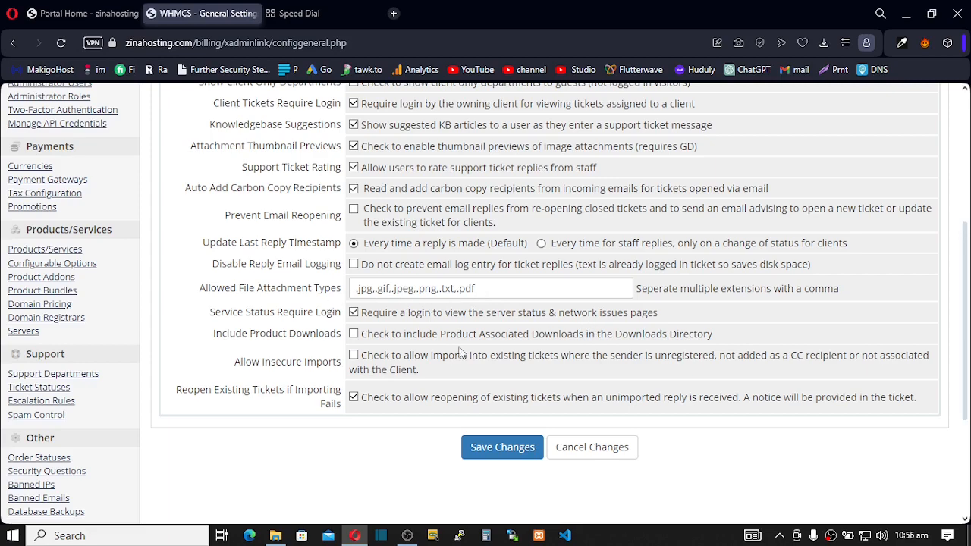
scroll(486, 258, up, 2)
scroll(486, 259, up, 2)
click(512, 220)
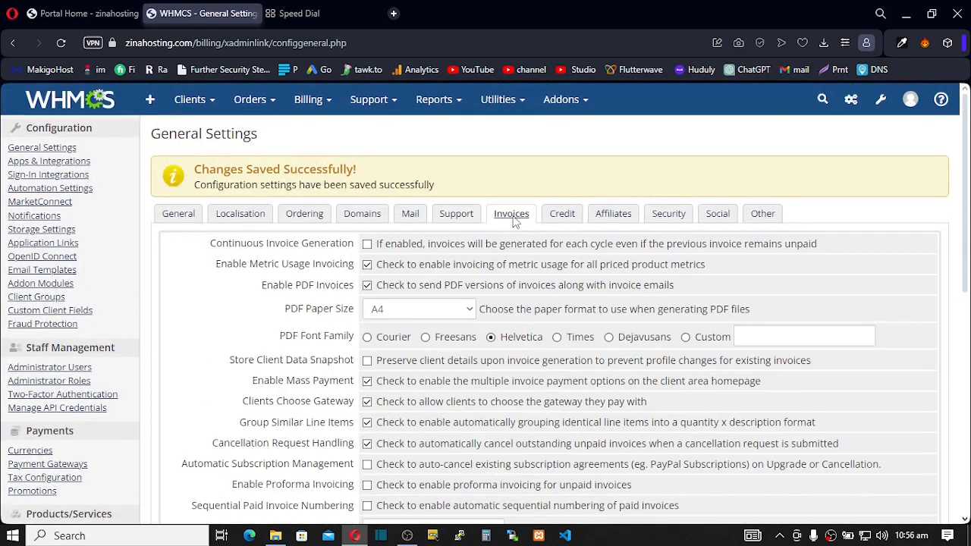
- Set the late fee type to Percentage with a 25.00 amount and save the invoice settings
scroll(395, 270, down, 1)
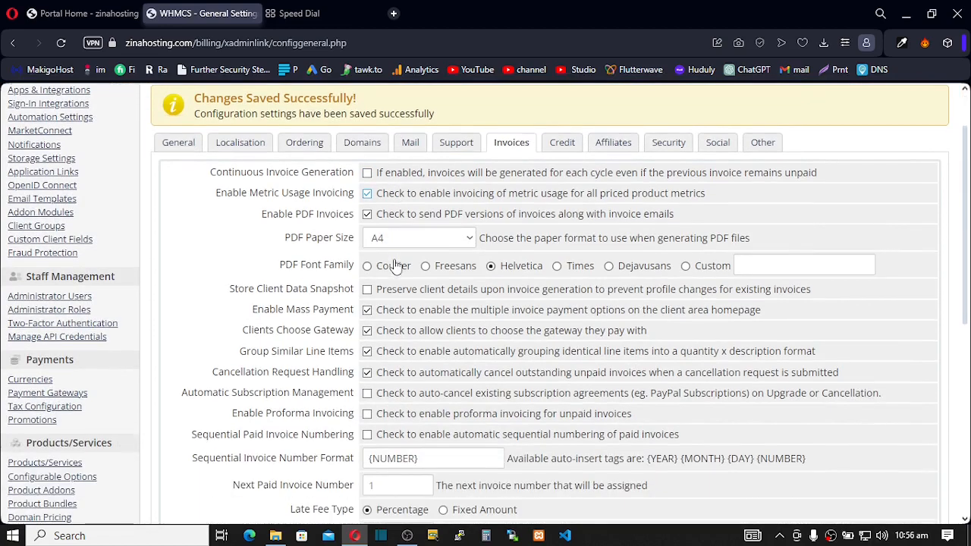
scroll(402, 307, down, 3)
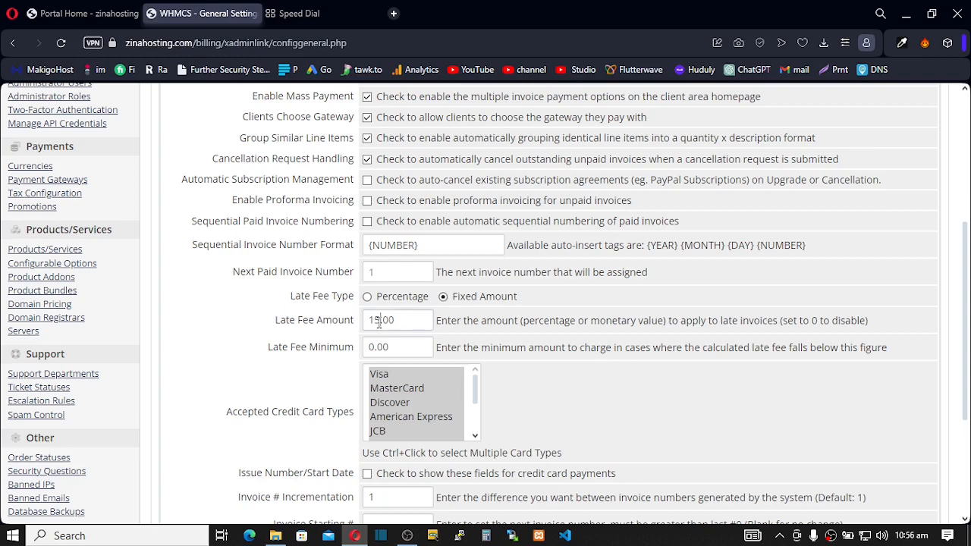
drag(371, 320, 370, 321)
click(403, 324)
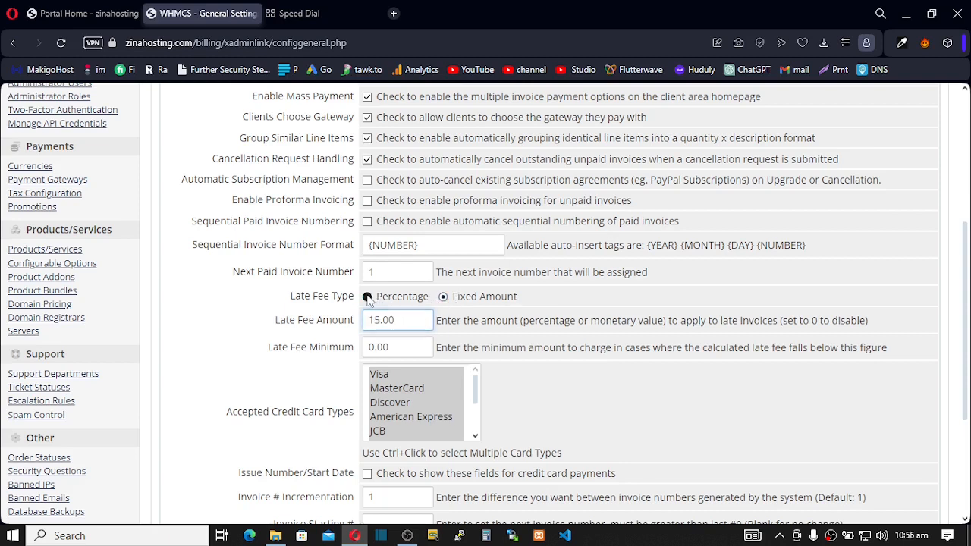
click(369, 302)
drag(372, 320, 379, 320)
text(3)
key(BackSpace)
text(5)
key(BackSpace)
key(BackSpace)
text(25)
scroll(375, 432, down, 3)
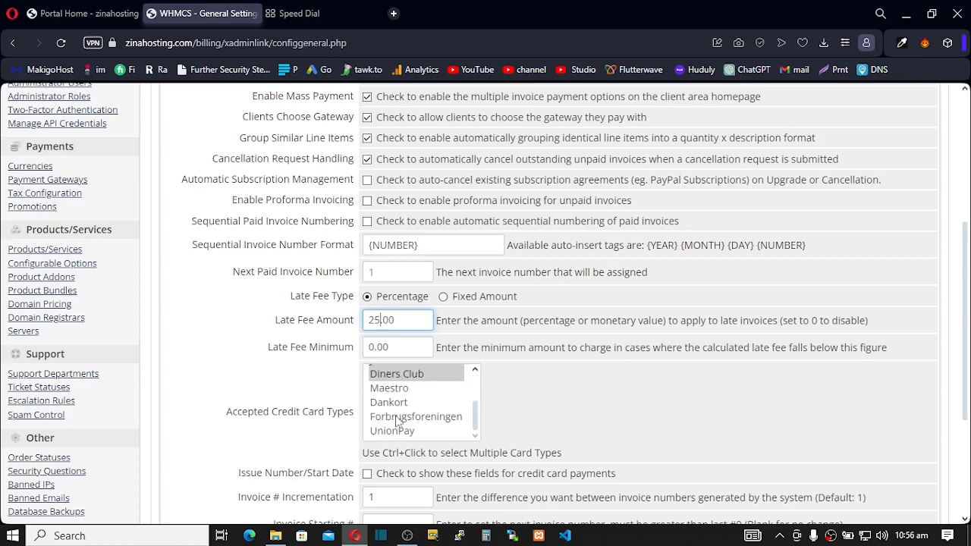
scroll(326, 450, down, 2)
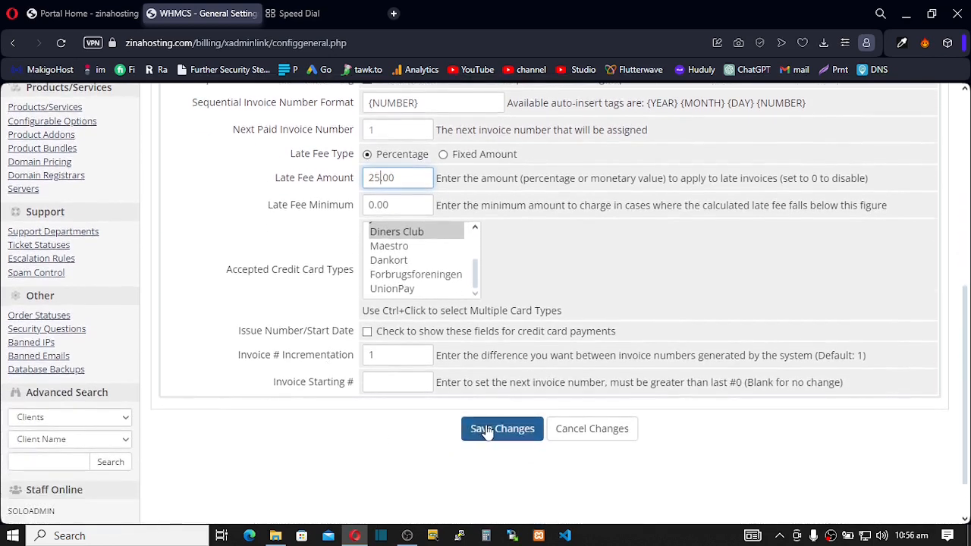
click(479, 433)
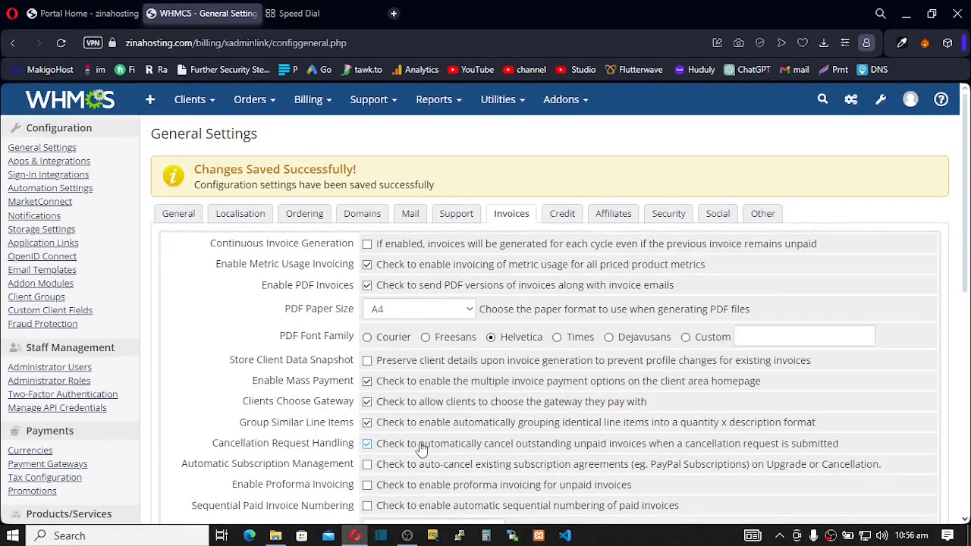
- Set Maximum Deposit 1000.00 and Maximum Balance 500.00 on the Credit tab, save, then show Affiliates
click(566, 217)
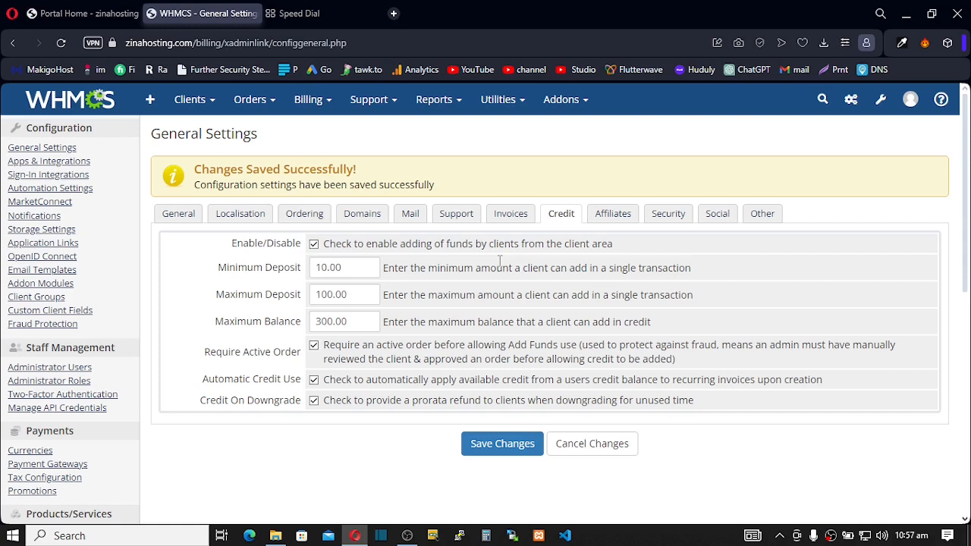
drag(327, 268, 317, 271)
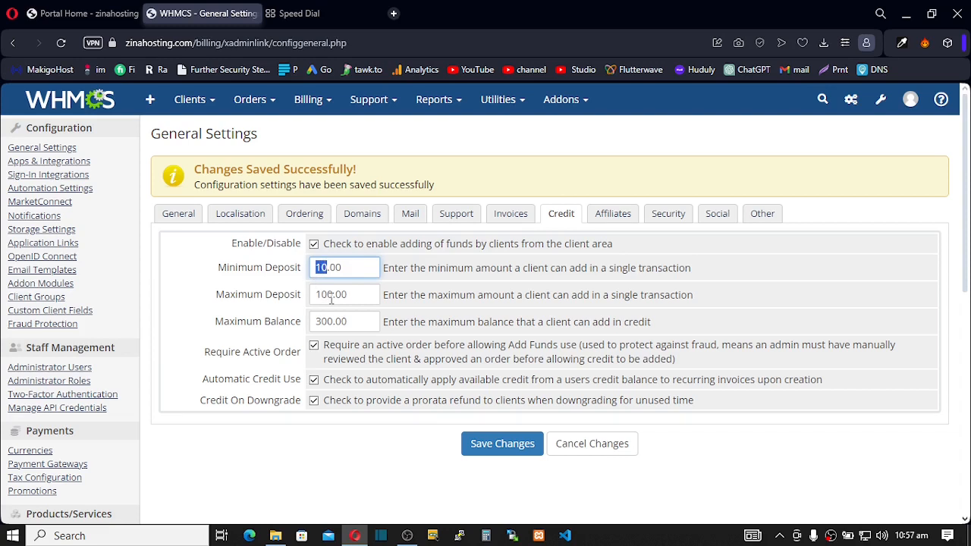
click(331, 296)
text(0)
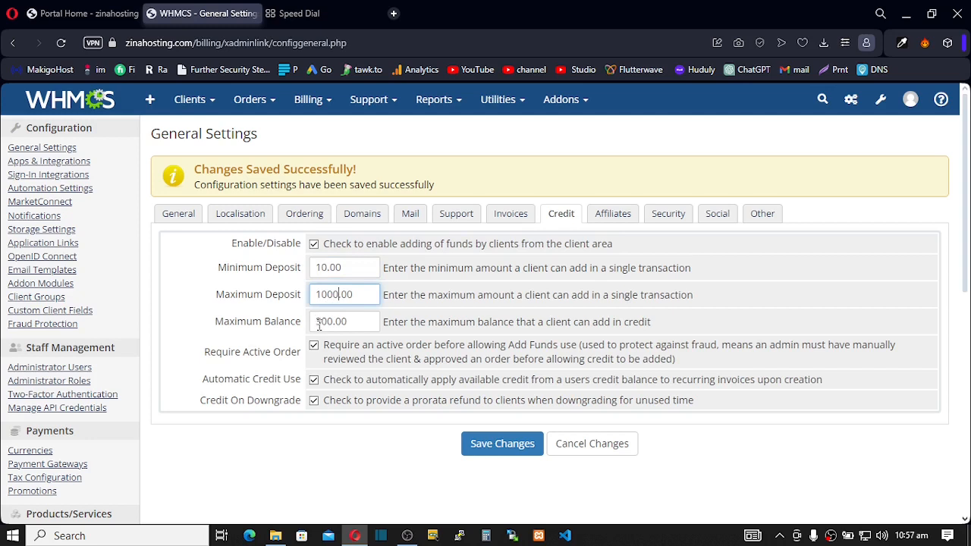
drag(322, 326, 304, 324)
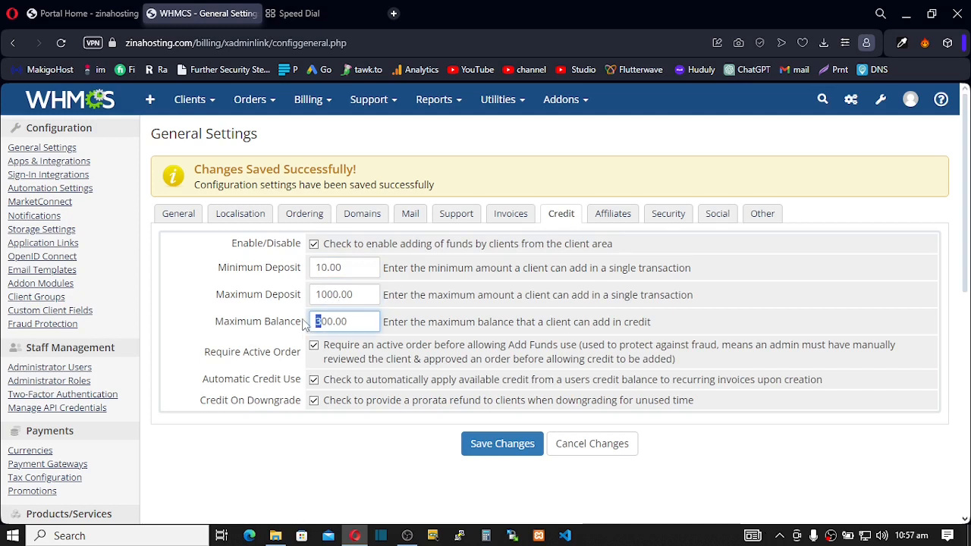
text(5)
click(506, 446)
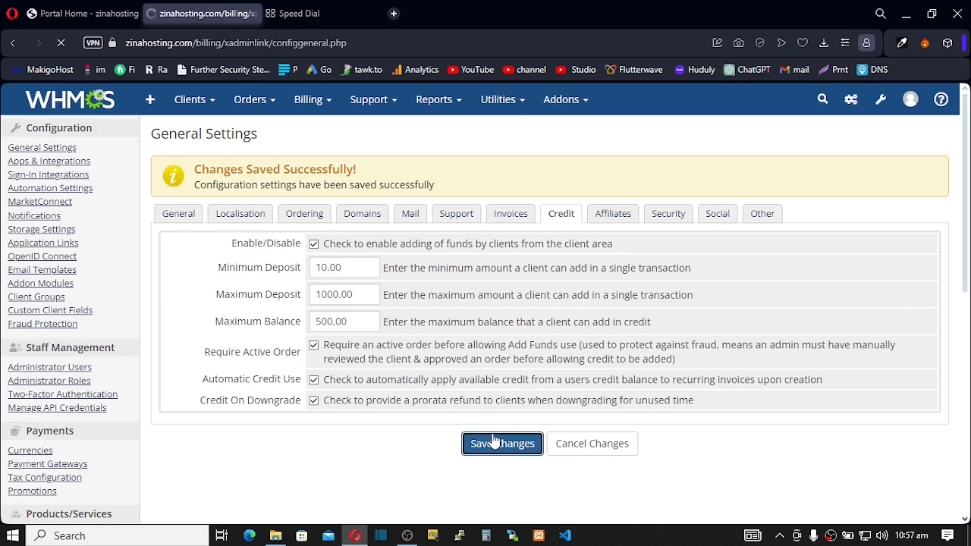
click(612, 216)
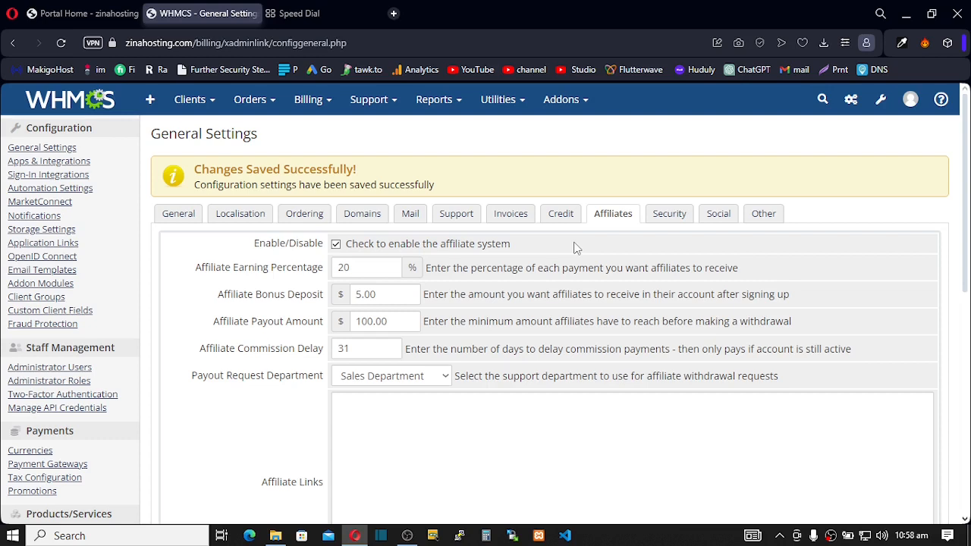
- Keep the affiliate system enabled and change the earning percentage from 20 to 25
click(336, 245)
click(336, 244)
click(336, 245)
click(336, 244)
double_click(347, 268)
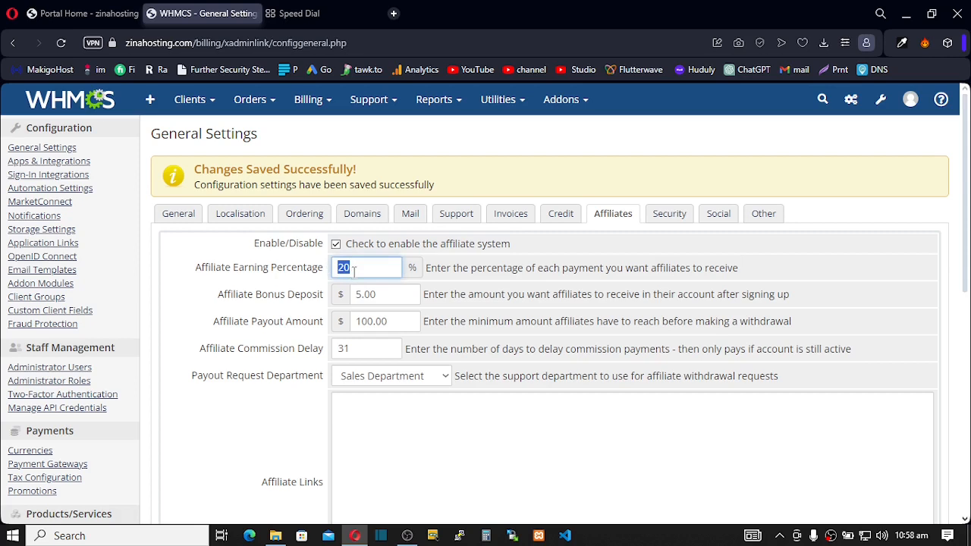
key(BackSpace)
text(25)
- Check the Affiliate Bonus Deposit and its explanation, leaving it at 5.00
drag(362, 296, 355, 295)
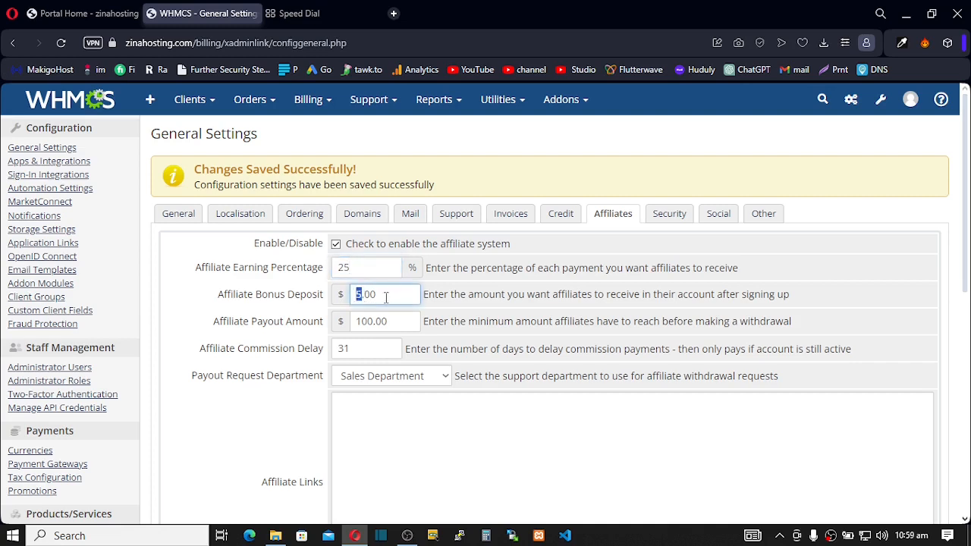
click(383, 297)
drag(436, 296, 792, 300)
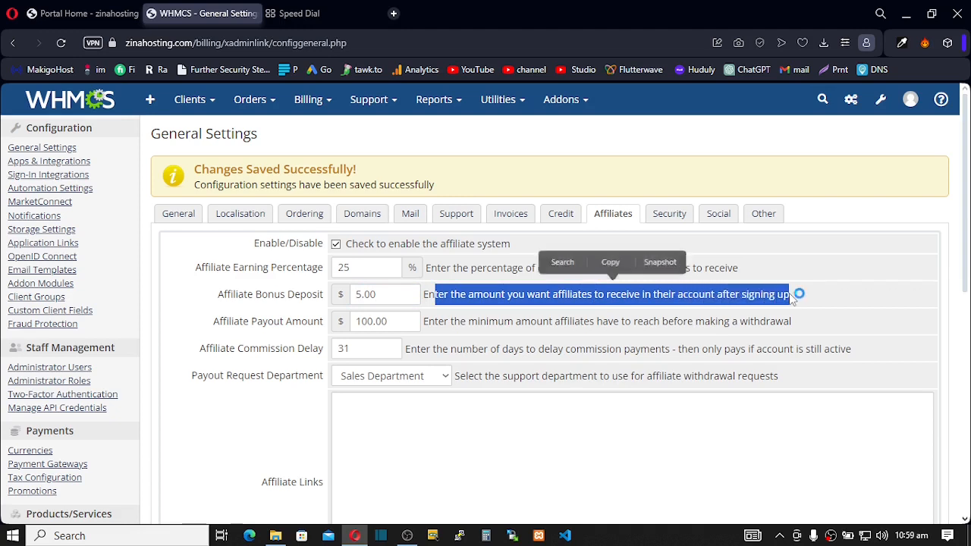
click(660, 261)
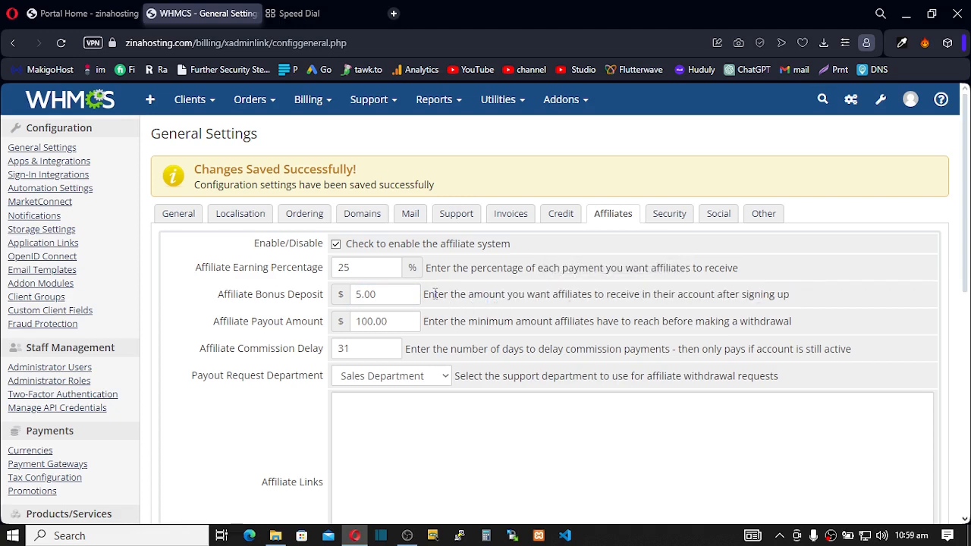
drag(435, 296, 587, 297)
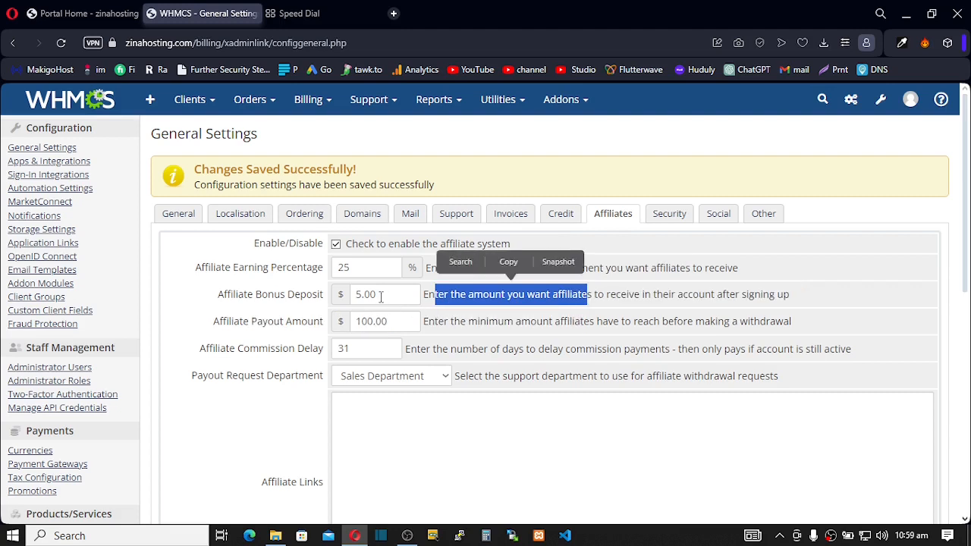
click(372, 294)
double_click(371, 294)
click(368, 295)
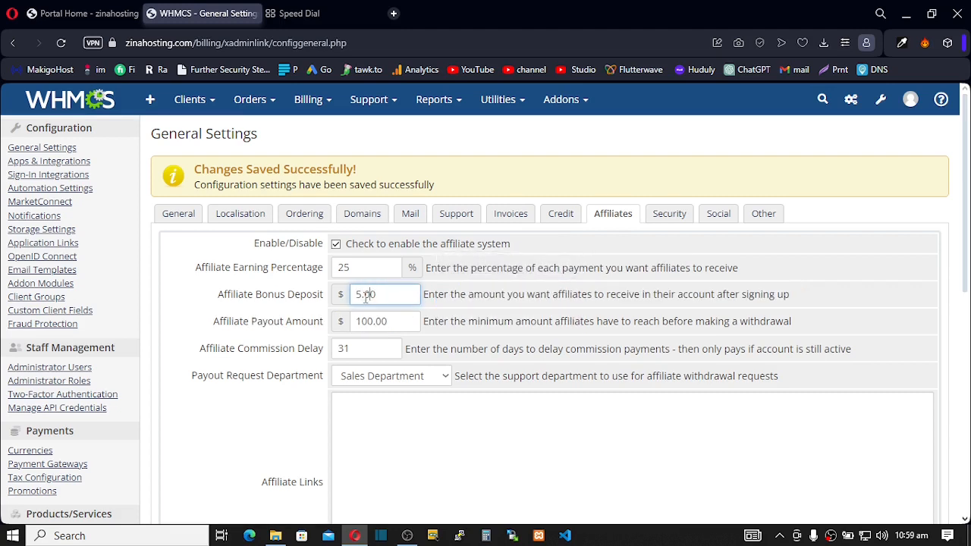
drag(363, 296, 358, 296)
click(359, 296)
drag(358, 296, 377, 296)
drag(391, 323, 358, 319)
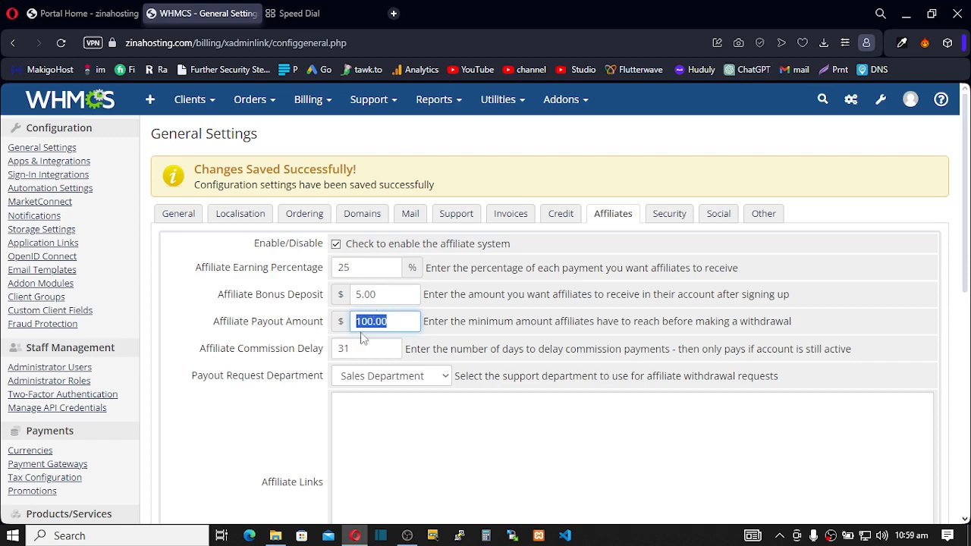
- Change the affiliate payout amount to 50.00
click(401, 322)
drag(392, 321, 353, 321)
key(BackSpace)
text(50)
- Keep the affiliate commission delay at 31 days and set the payout request department to None
double_click(352, 350)
text(0)
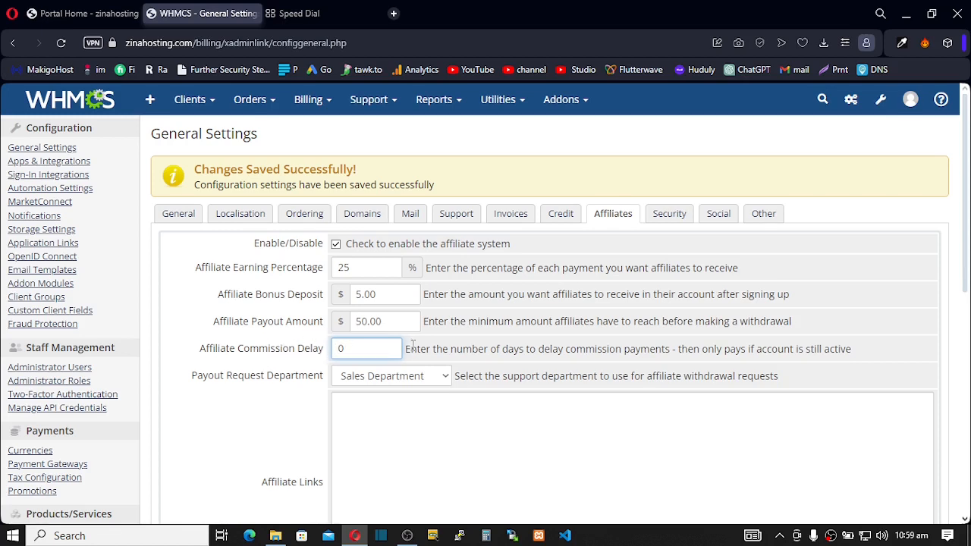
drag(412, 345, 684, 348)
click(454, 351)
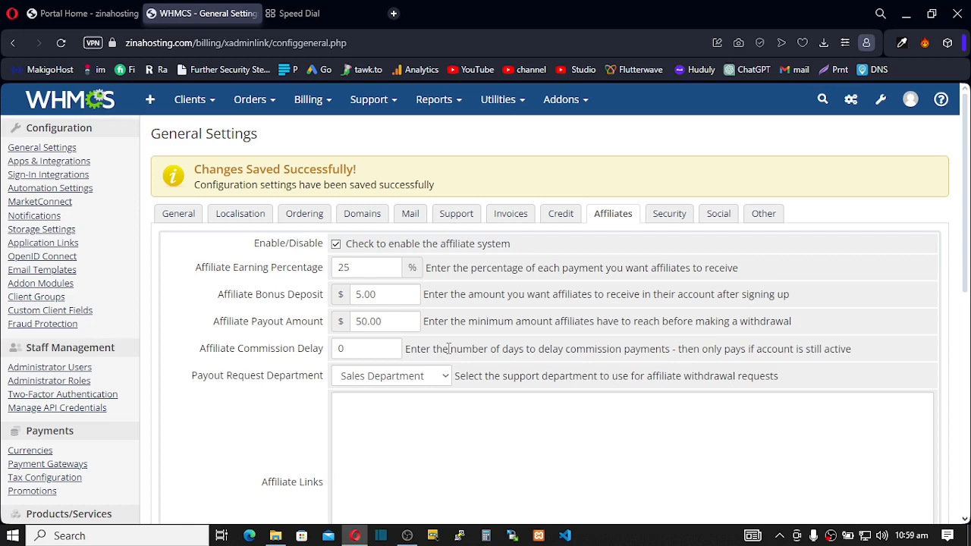
double_click(341, 349)
click(356, 349)
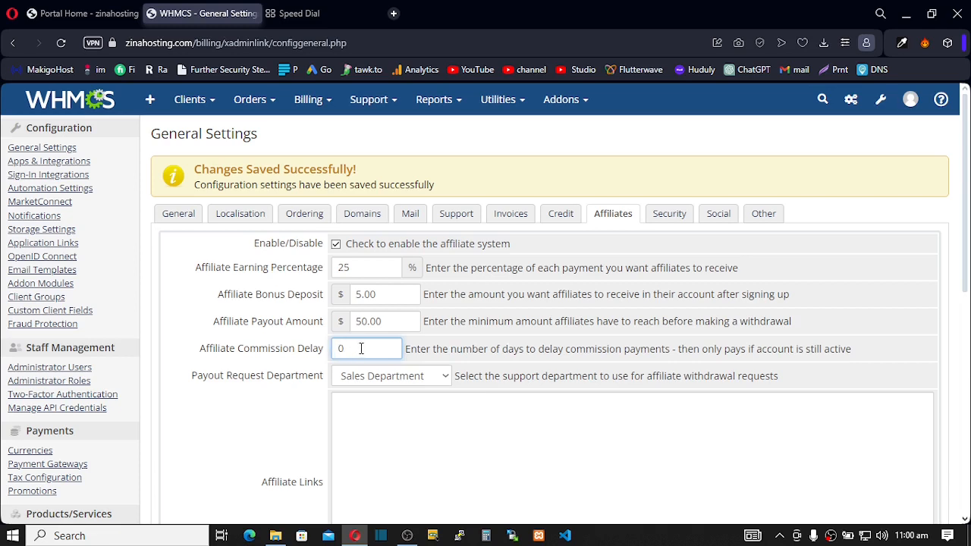
double_click(340, 348)
text(31)
double_click(357, 349)
drag(361, 350, 333, 349)
click(368, 349)
click(358, 350)
click(359, 349)
click(361, 351)
click(356, 349)
click(367, 349)
click(379, 376)
click(378, 393)
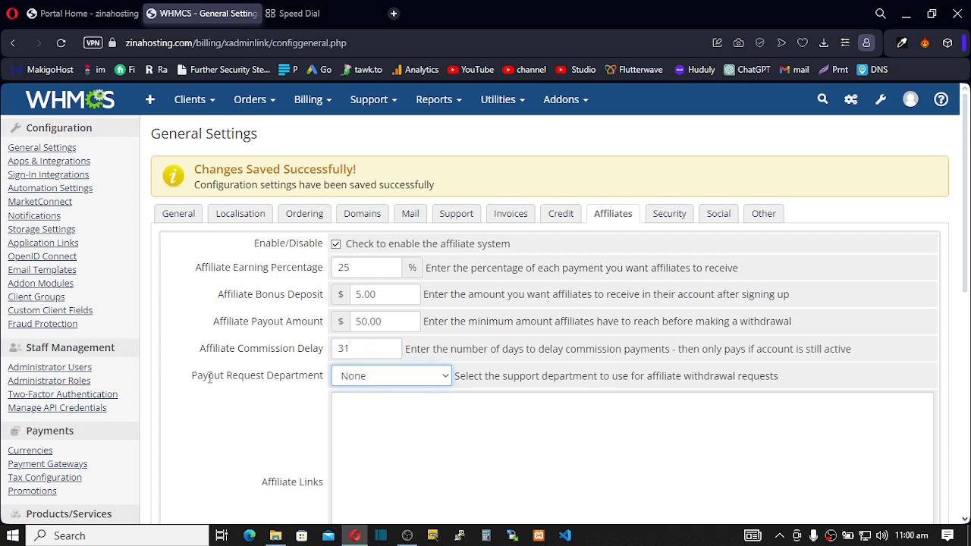
- Route affiliate payout requests to Sales Department and save, keeping the 50.00 minimum payout
click(447, 380)
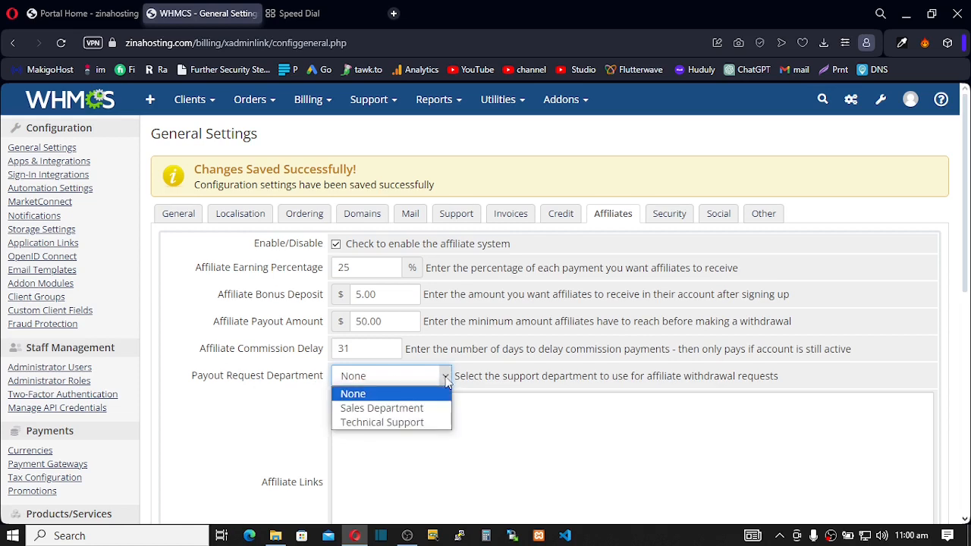
click(422, 414)
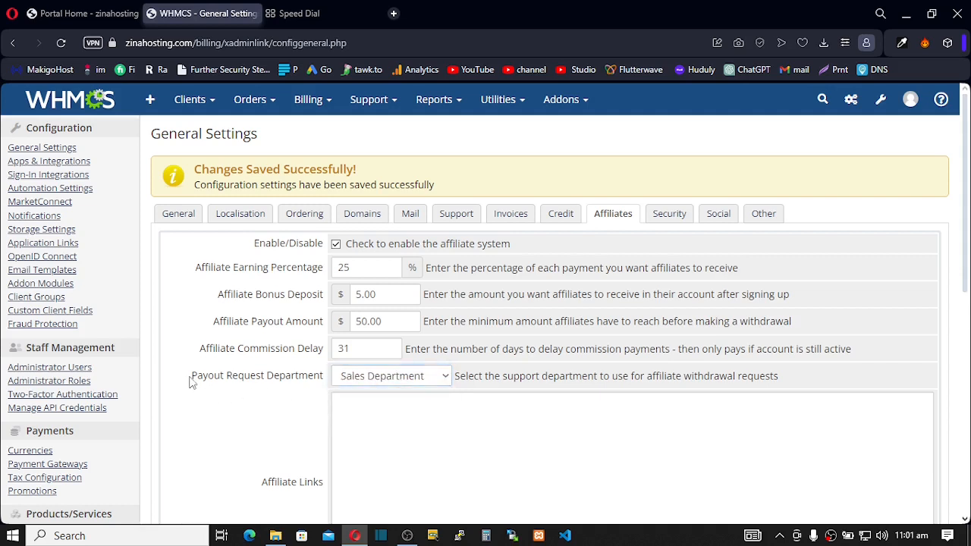
drag(191, 376, 326, 378)
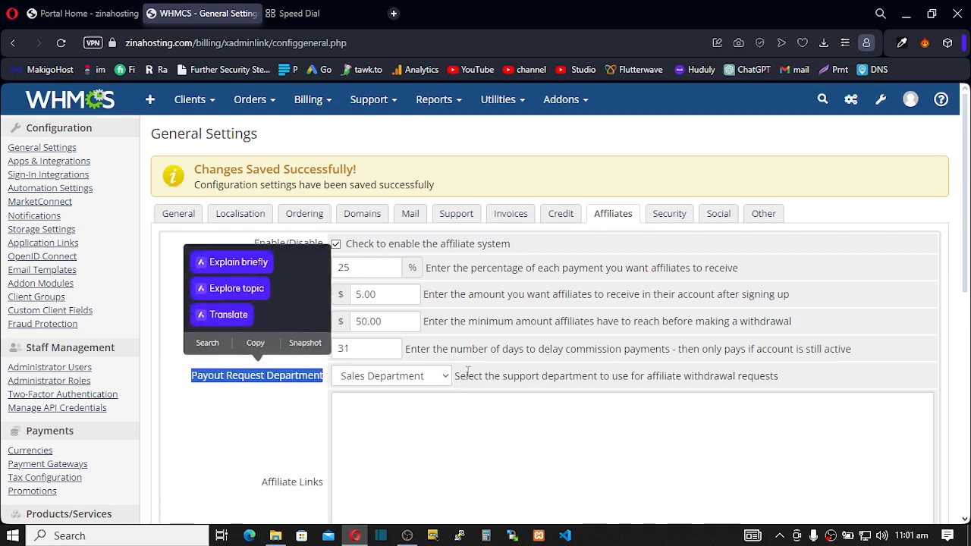
scroll(468, 371, down, 4)
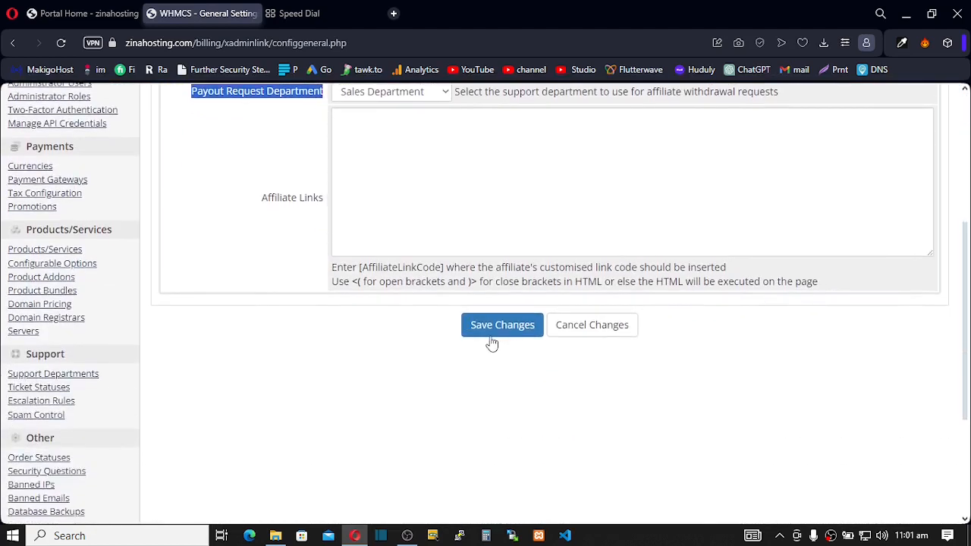
click(492, 337)
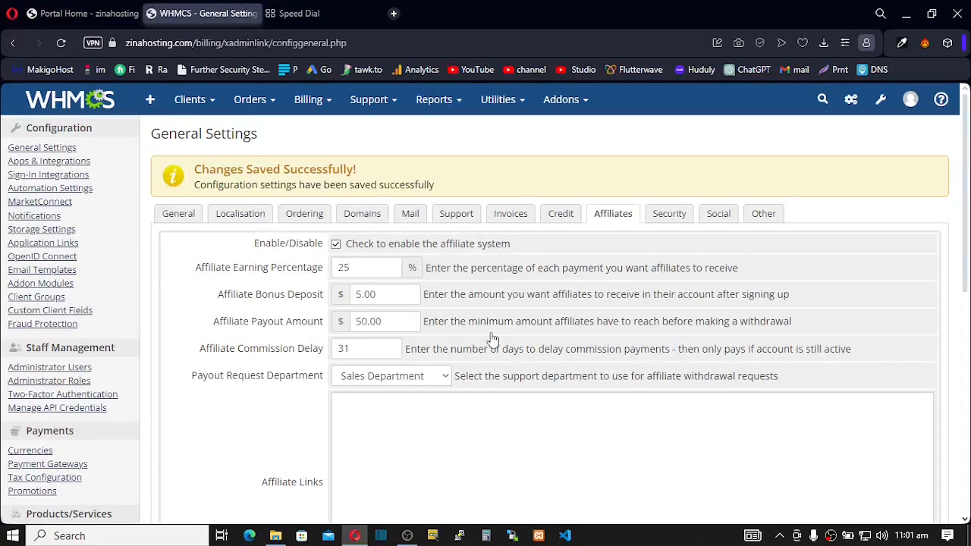
- Bring up the Social tab of General Settings and scroll through its social account fields
click(659, 218)
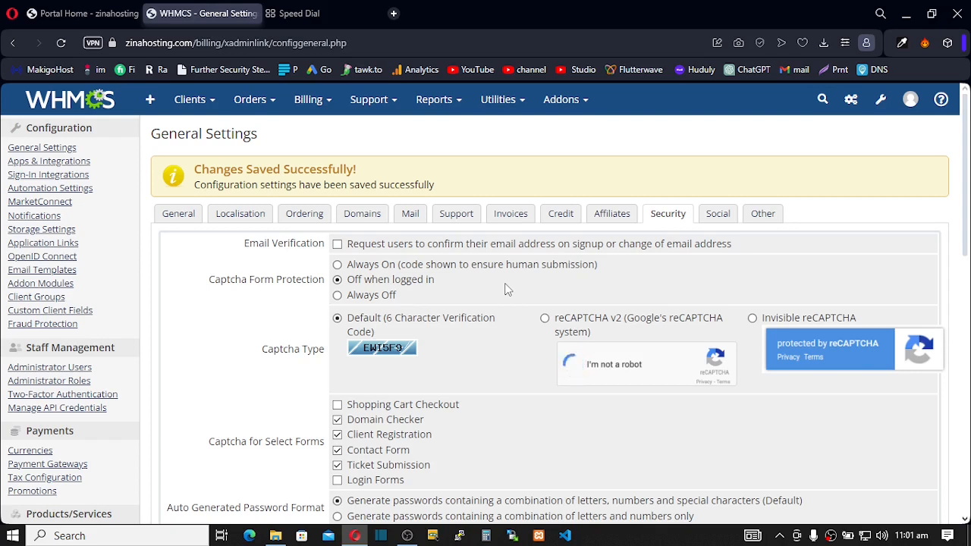
click(716, 215)
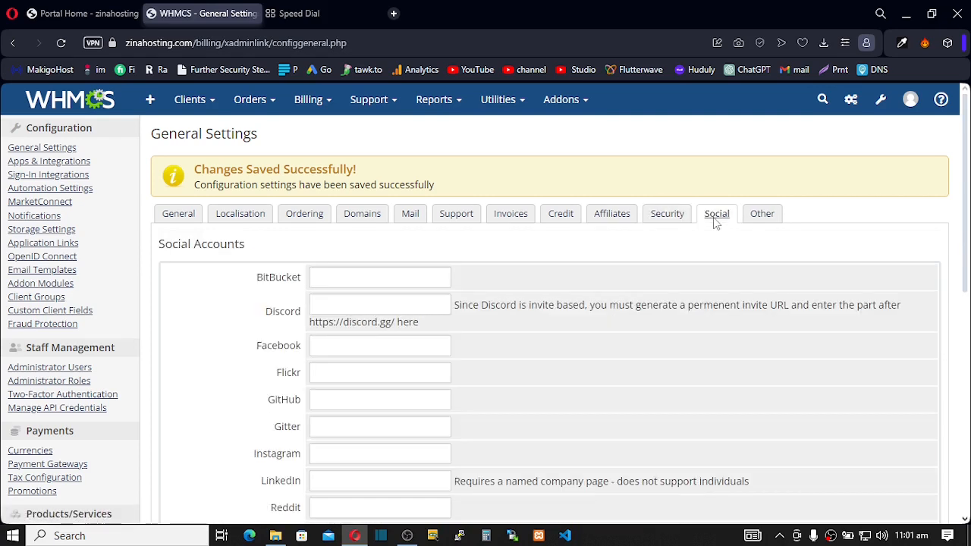
scroll(423, 279, down, 6)
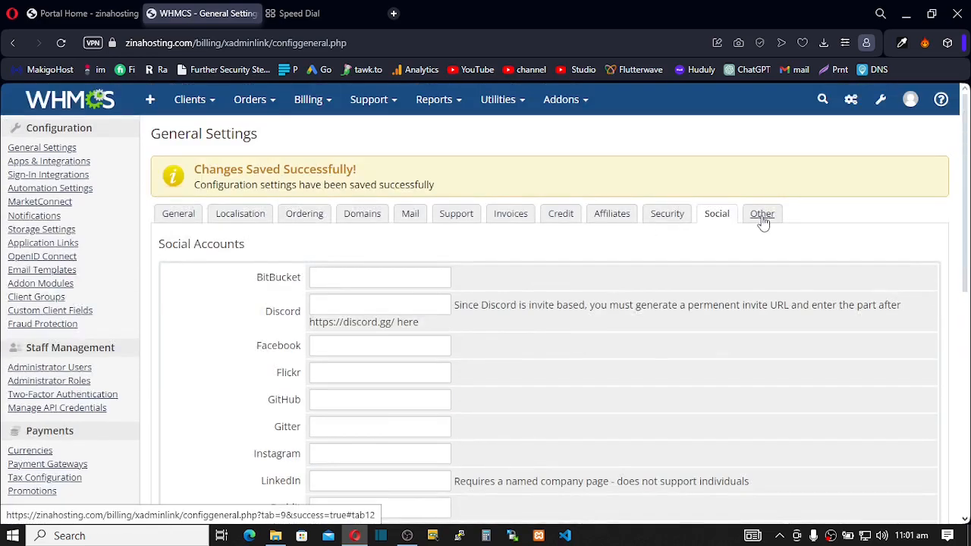
- Show the Other tab and scroll down to the marketing email and client profile field options
click(762, 219)
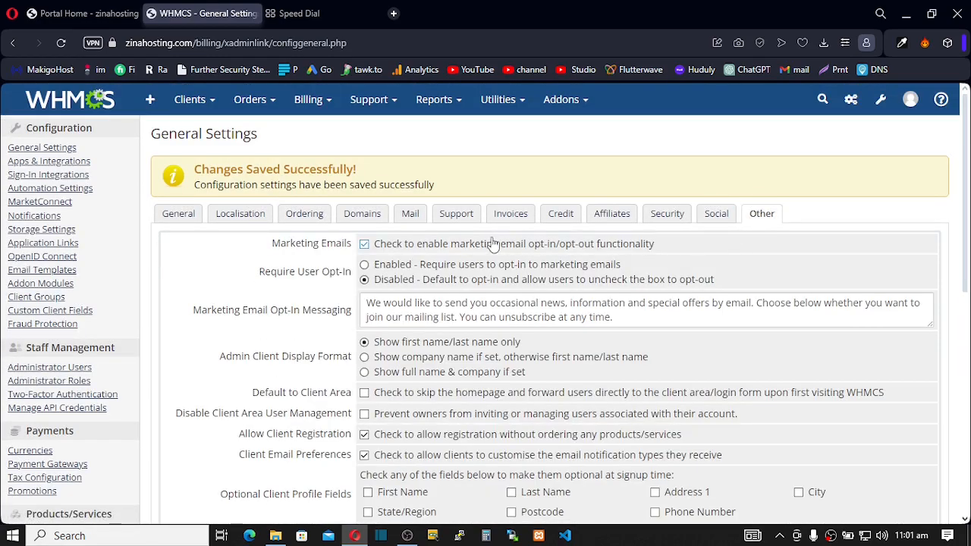
scroll(421, 250, down, 2)
scroll(419, 254, down, 2)
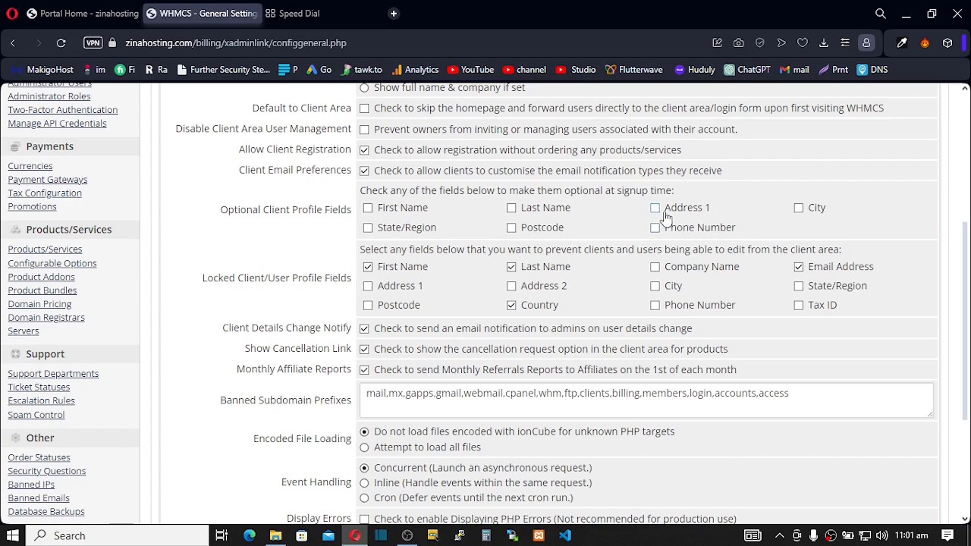
- Make Postcode optional and lock Phone Number alongside First Name, Last Name, Email and Country
click(511, 228)
click(367, 267)
click(511, 267)
click(512, 307)
click(797, 269)
click(653, 309)
click(368, 268)
click(512, 306)
- Toggle the admin notice on client detail changes, leaving the cancellation request link enabled
drag(499, 250, 760, 251)
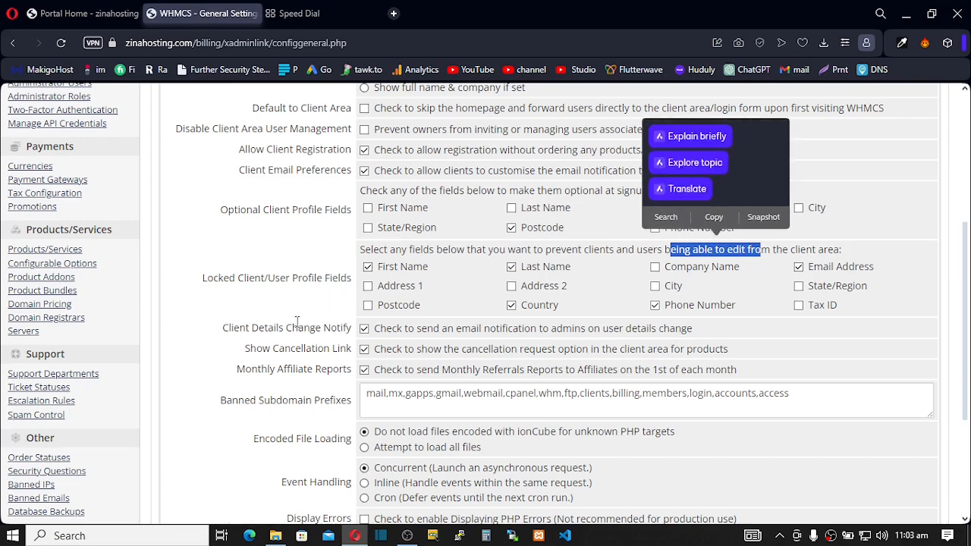
click(377, 334)
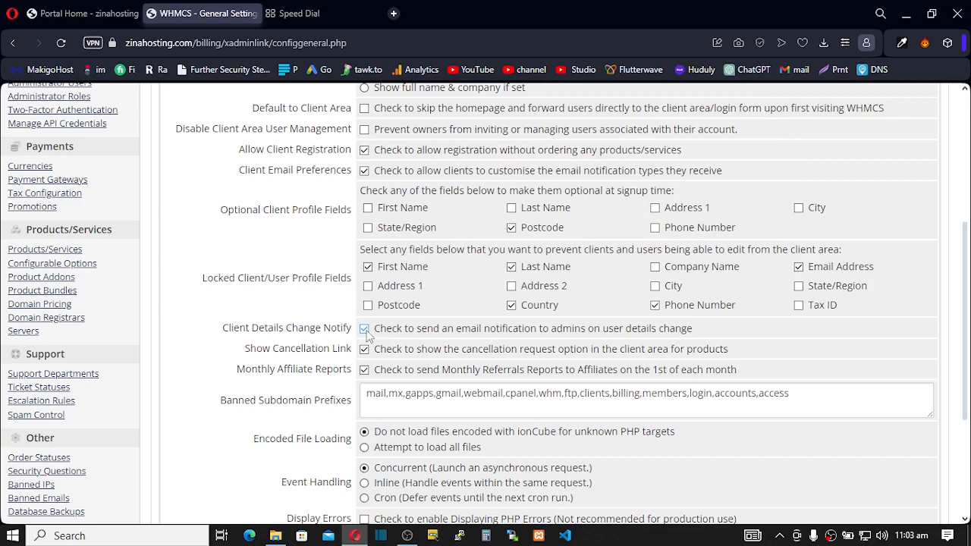
click(364, 349)
click(364, 350)
- Save the profile field changes and tick Email Verification on the Security tab, then view Portal Home
scroll(476, 396, down, 2)
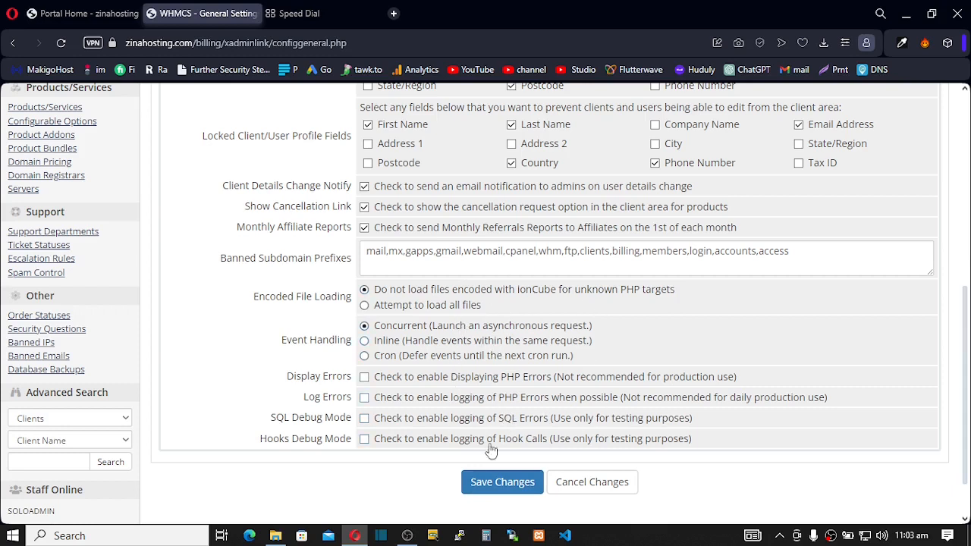
click(505, 481)
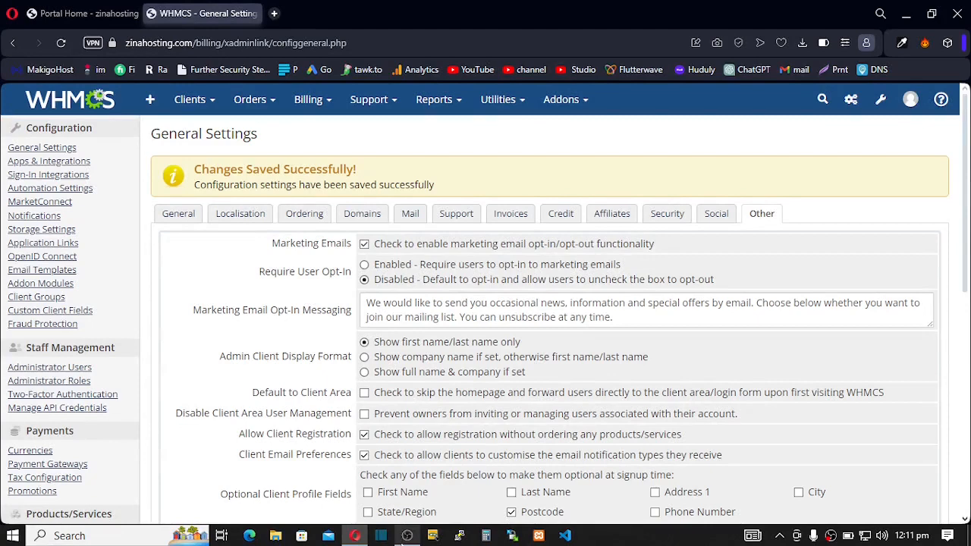
click(666, 215)
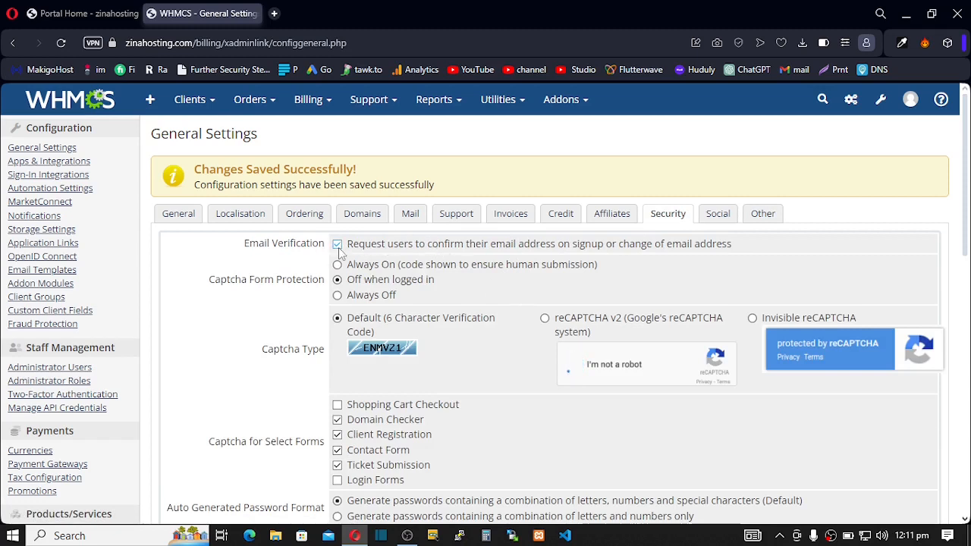
click(338, 246)
click(73, 15)
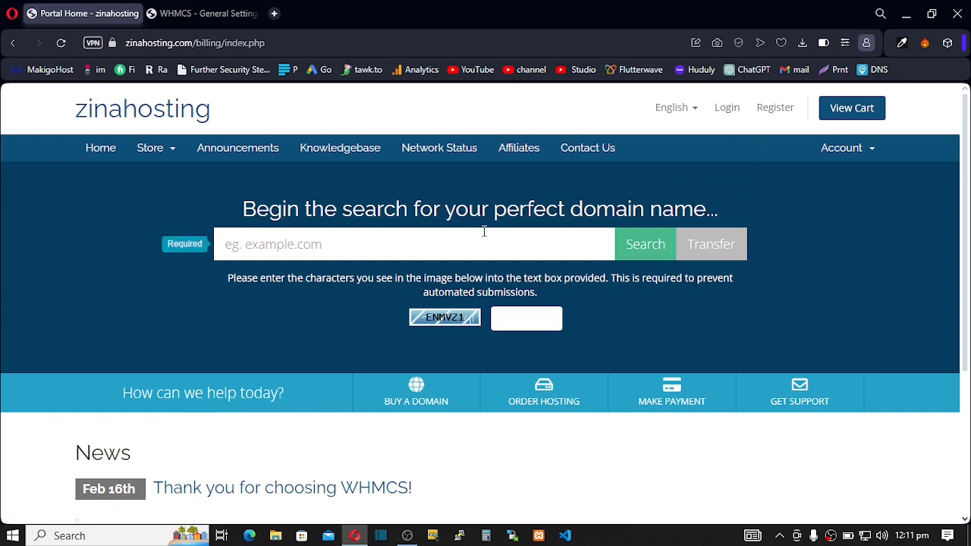
- Back in the admin Security settings, switch Captcha Type to reCAPTCHA v2
click(186, 13)
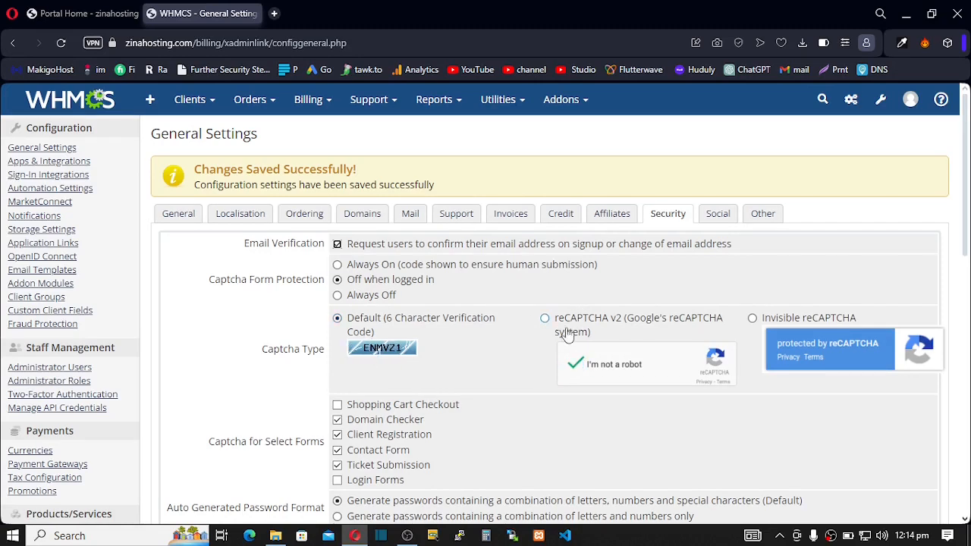
click(545, 320)
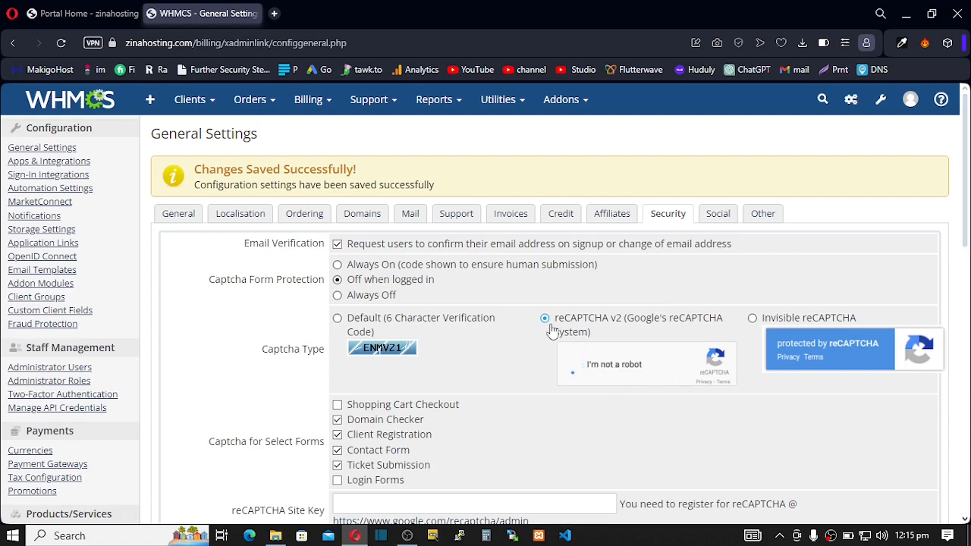
- Add captcha to Login Forms and drop it from Client Registration, keeping Contact Form and Ticket Submission
scroll(491, 346, down, 1)
scroll(492, 346, down, 1)
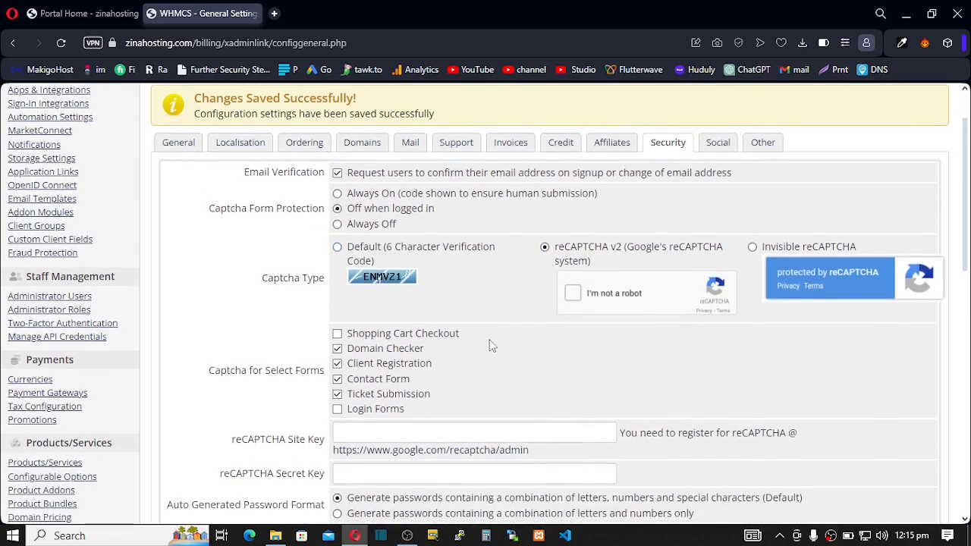
click(338, 409)
click(337, 379)
click(337, 379)
click(337, 364)
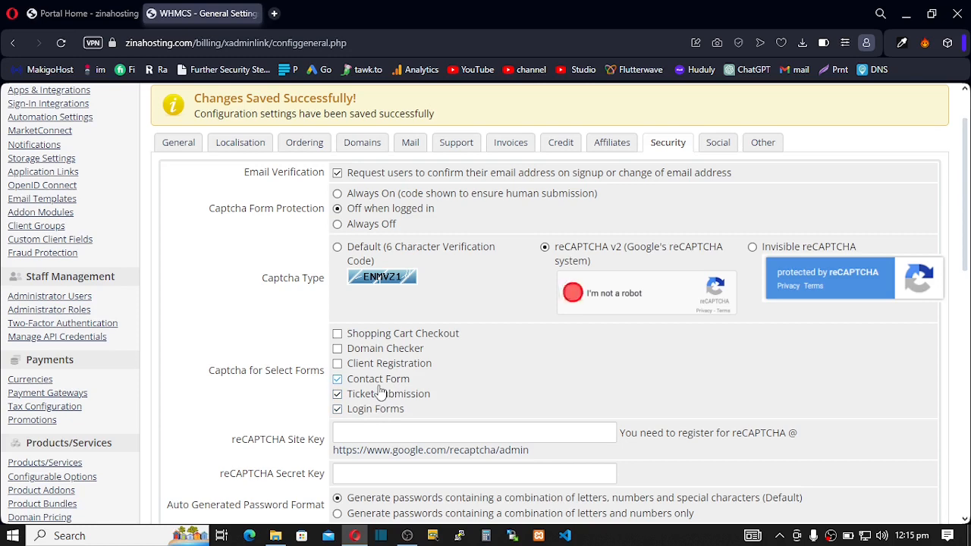
scroll(380, 390, down, 2)
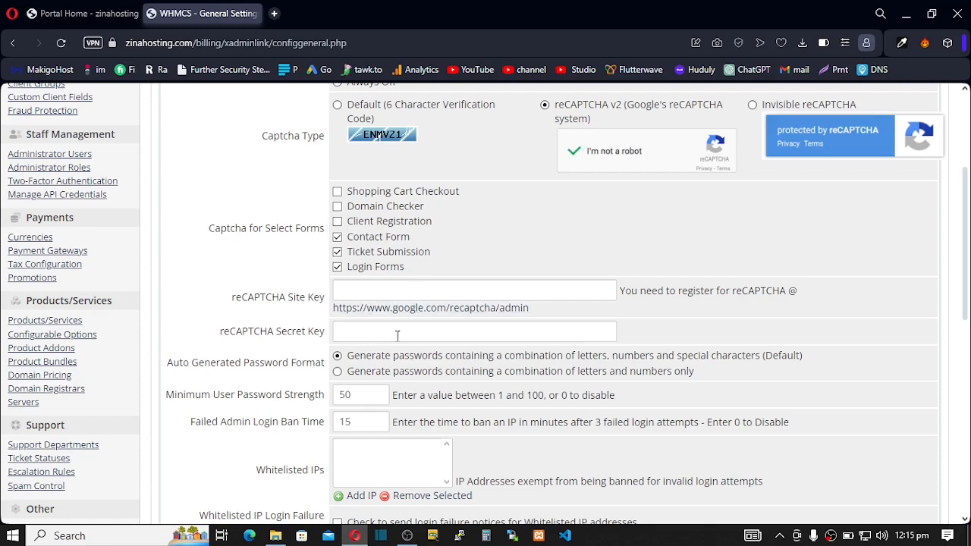
- Save the Security tab's captcha changes, then view the zinahosting client portal homepage
scroll(400, 332, down, 7)
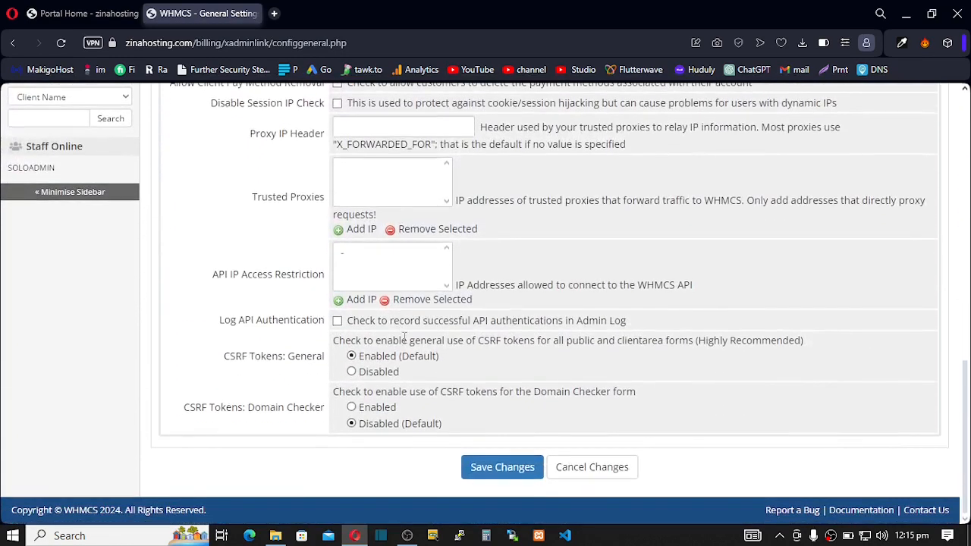
click(490, 474)
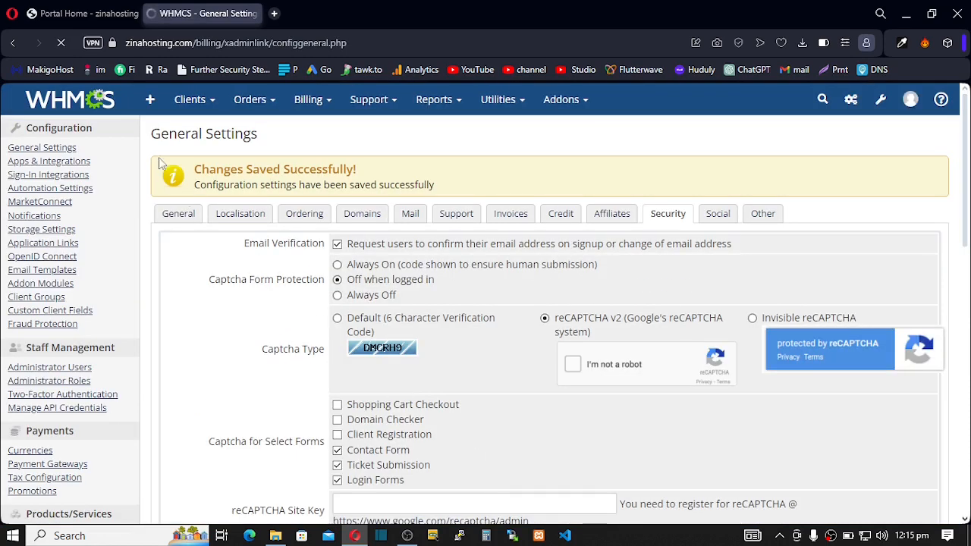
click(102, 21)
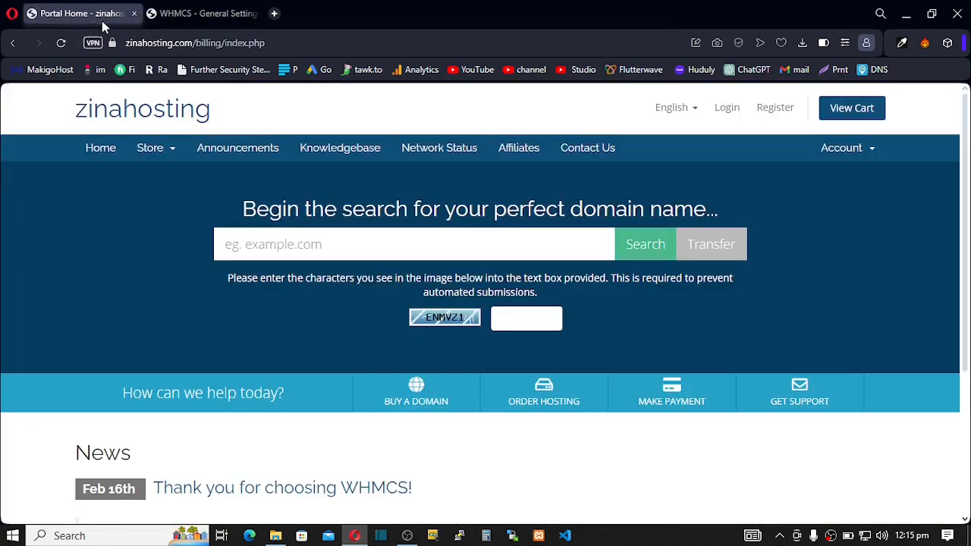
- Reload Portal Home to confirm the domain search has no captcha, then return to the admin tab
click(60, 42)
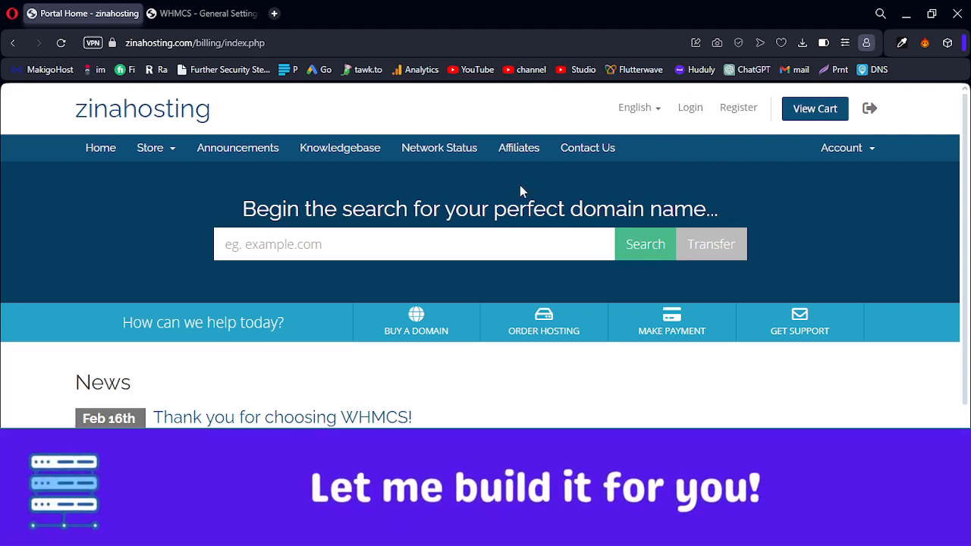
click(217, 13)
- Scroll through the saved Security tab settings, then view the client portal homepage again
click(573, 364)
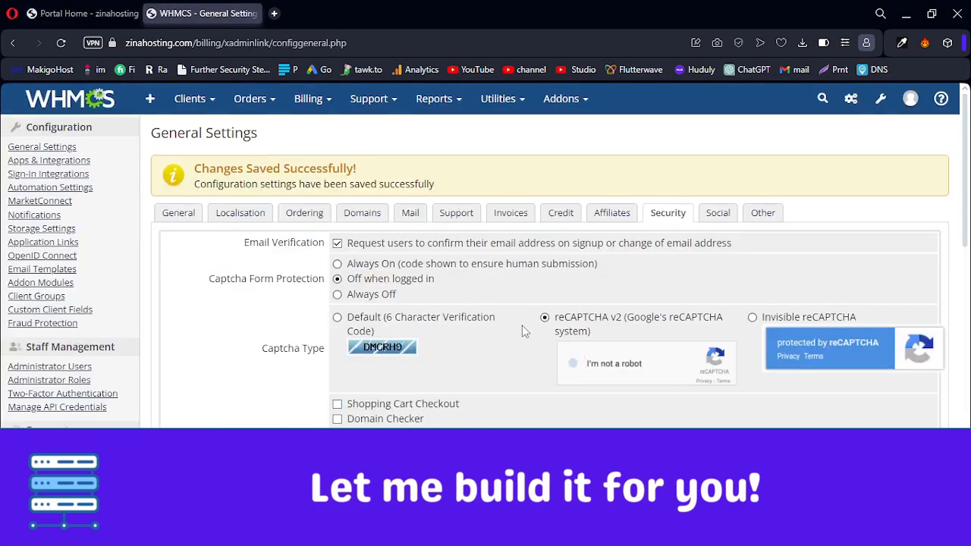
scroll(523, 333, down, 2)
scroll(523, 331, down, 4)
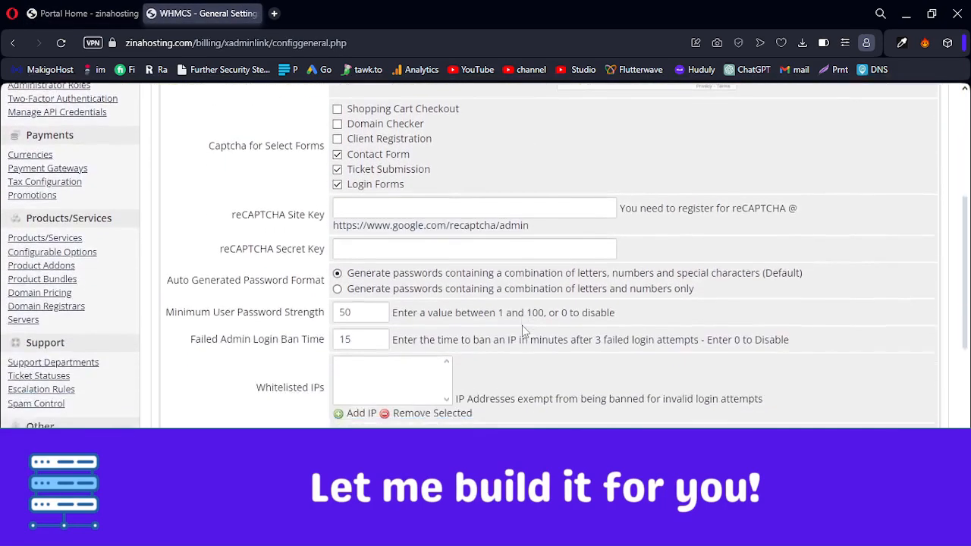
scroll(522, 330, down, 5)
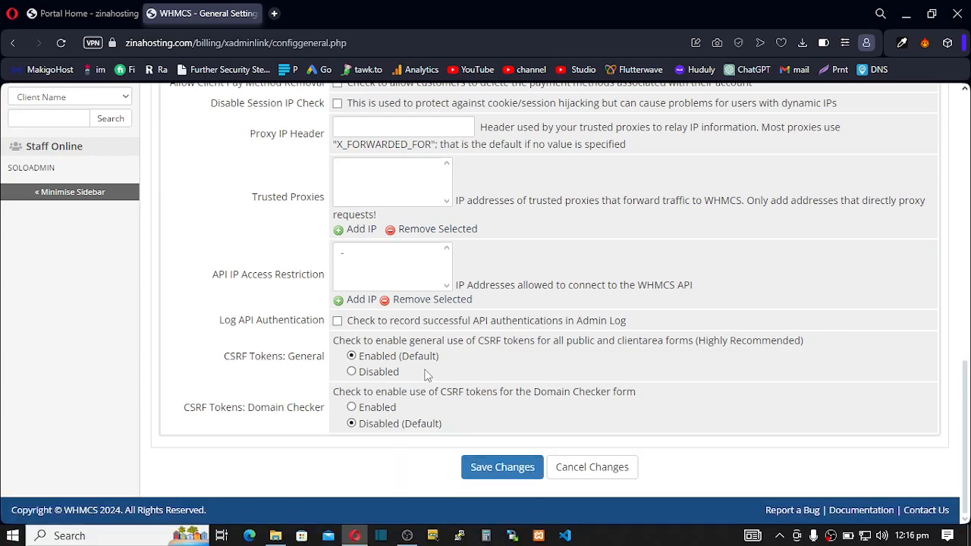
click(72, 13)
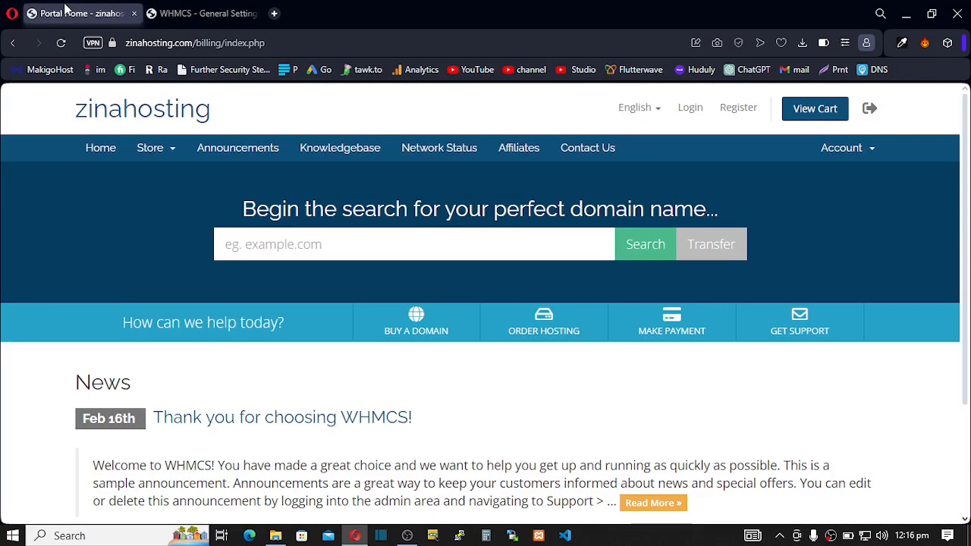
- View the portal's Knowledgebase page, which lists no categories or articles, then the Announcements page
click(342, 158)
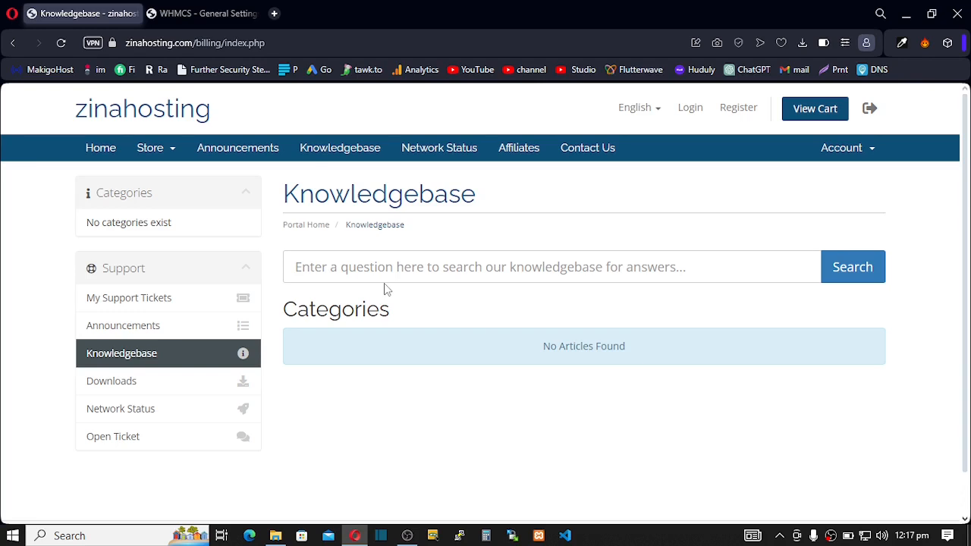
click(145, 333)
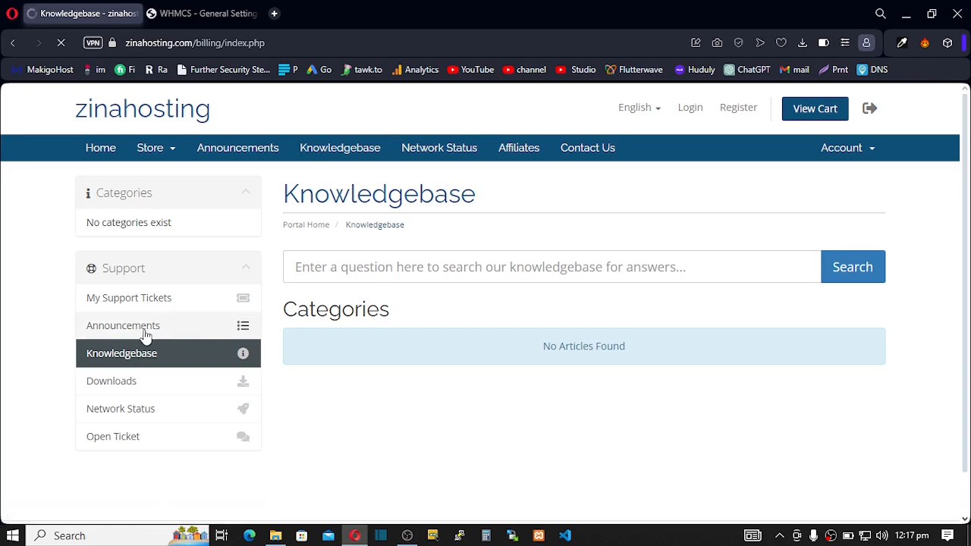